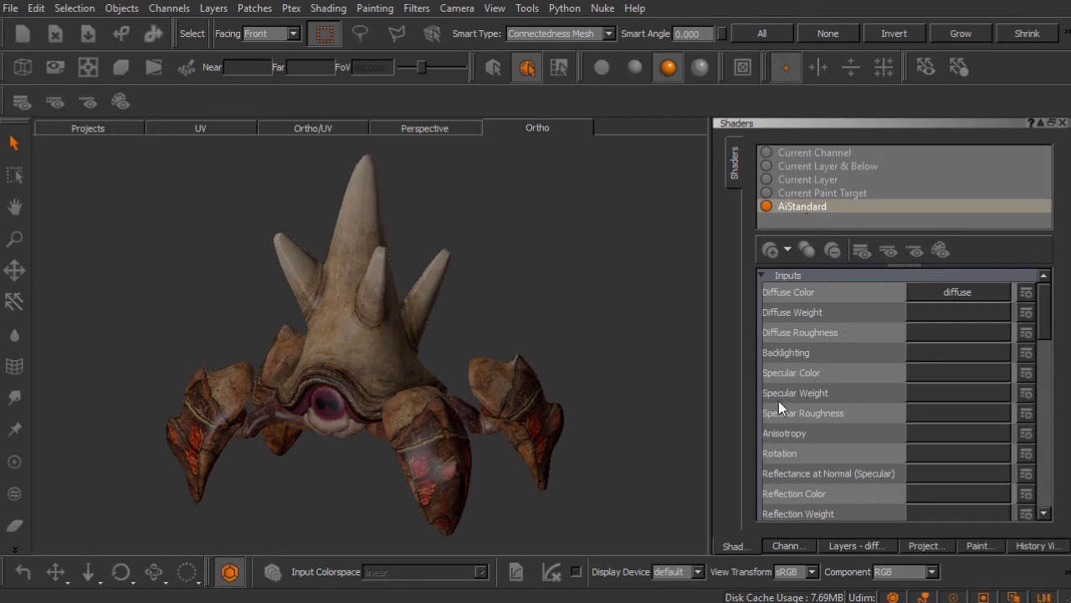
Review the diffuse channel's properties and its assignment to the AiStandard shader's Diffuse Color input
left_click(781, 545)
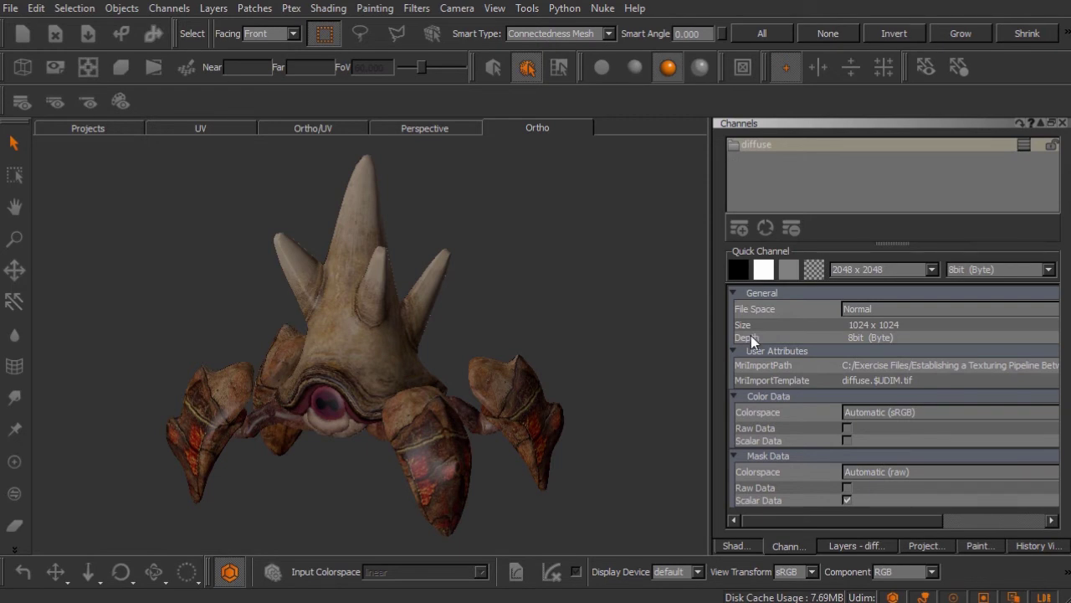
left_click(733, 546)
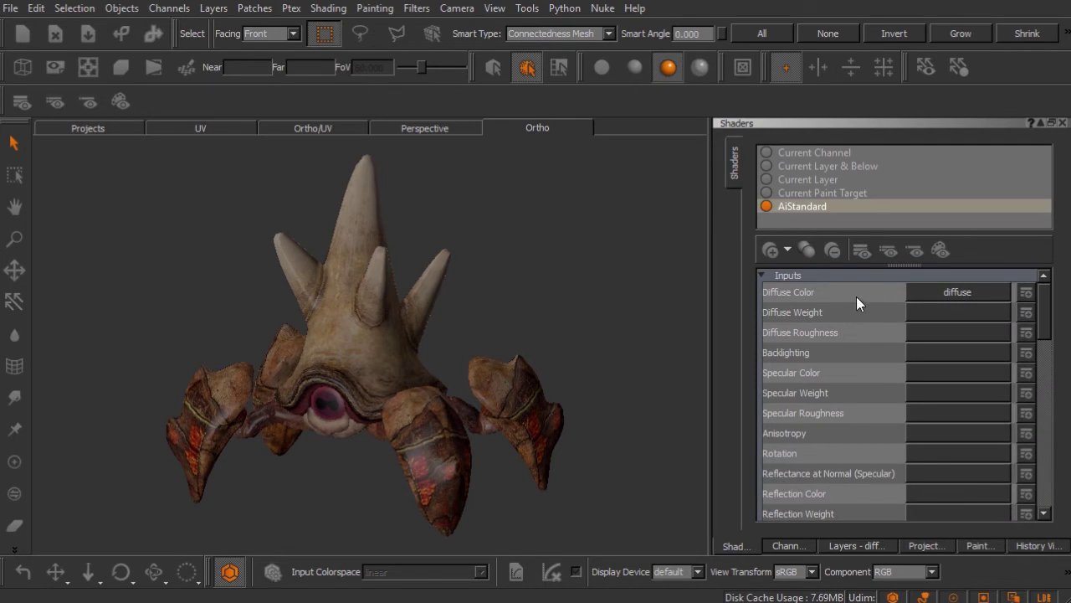
left_click(929, 289)
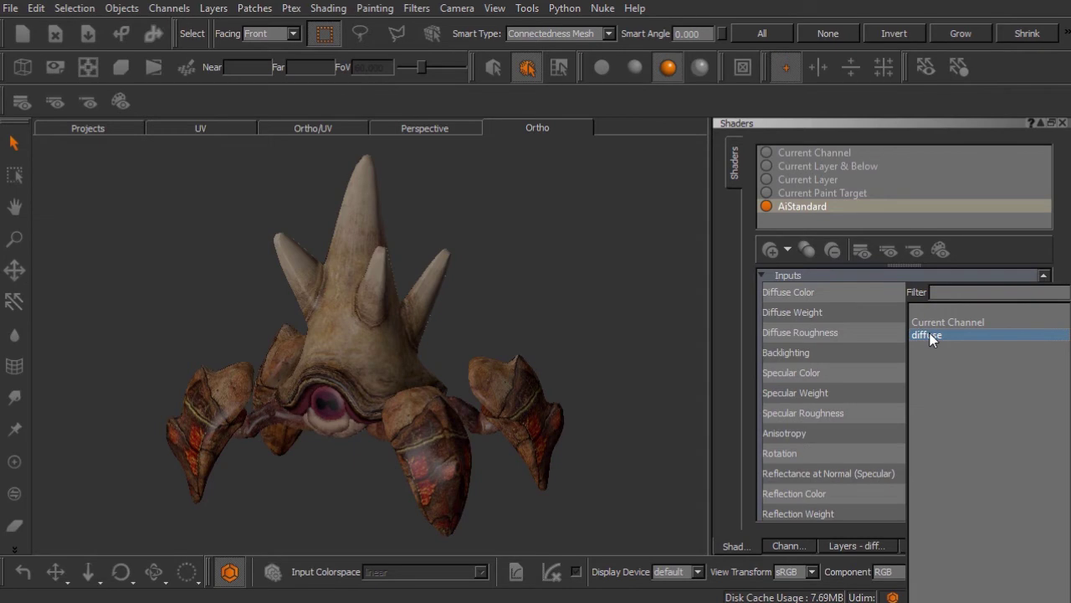
left_click(930, 333)
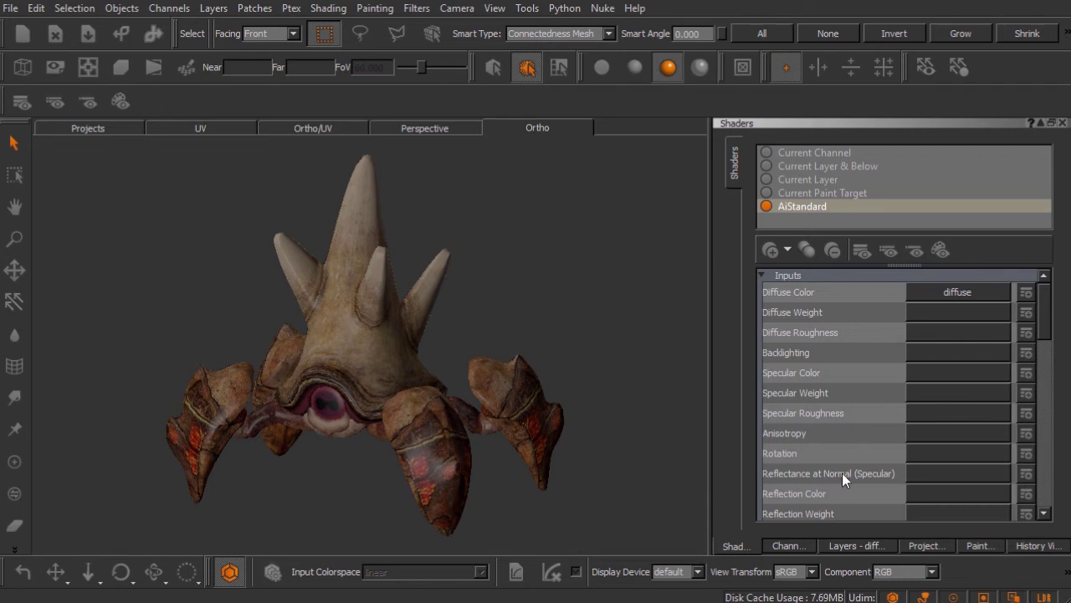
left_click(790, 546)
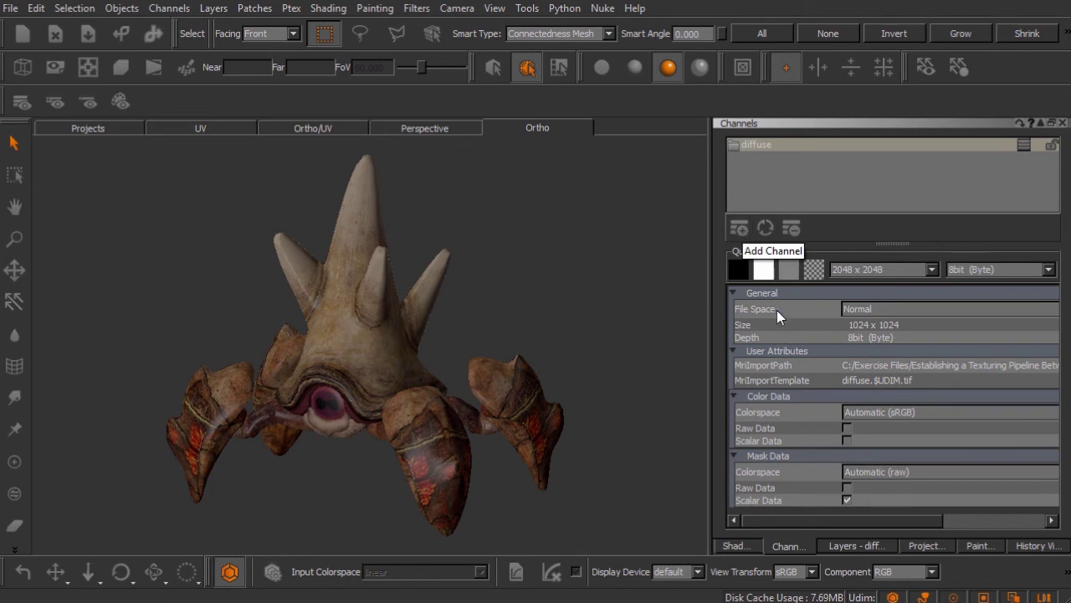
left_click(737, 544)
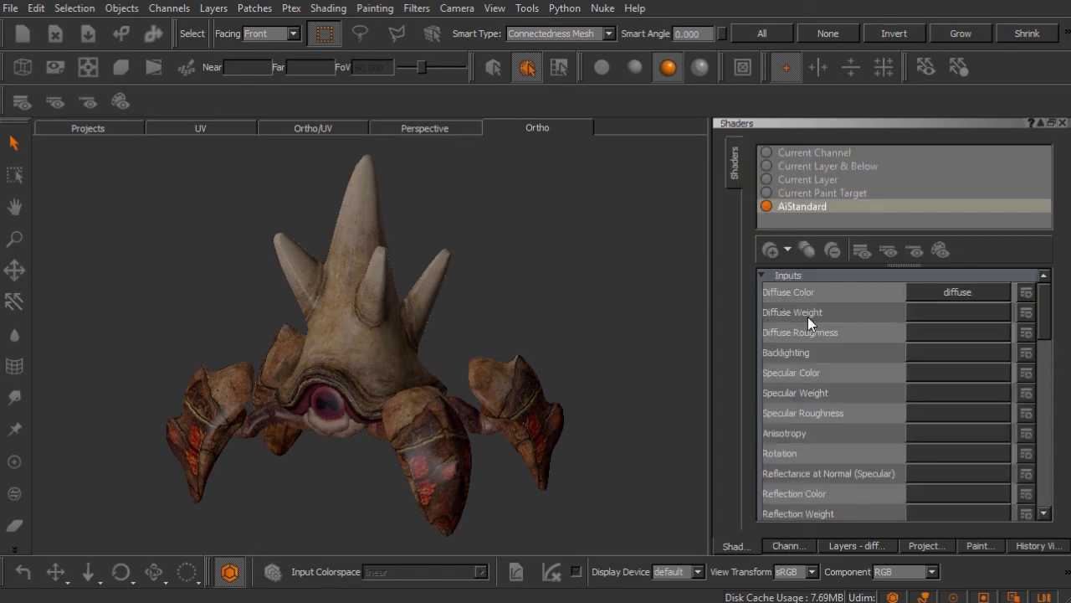
Start adding a new channel for the AiStandard shader's Normal Map input and name it normal
left_click_drag(1045, 323, 1053, 399)
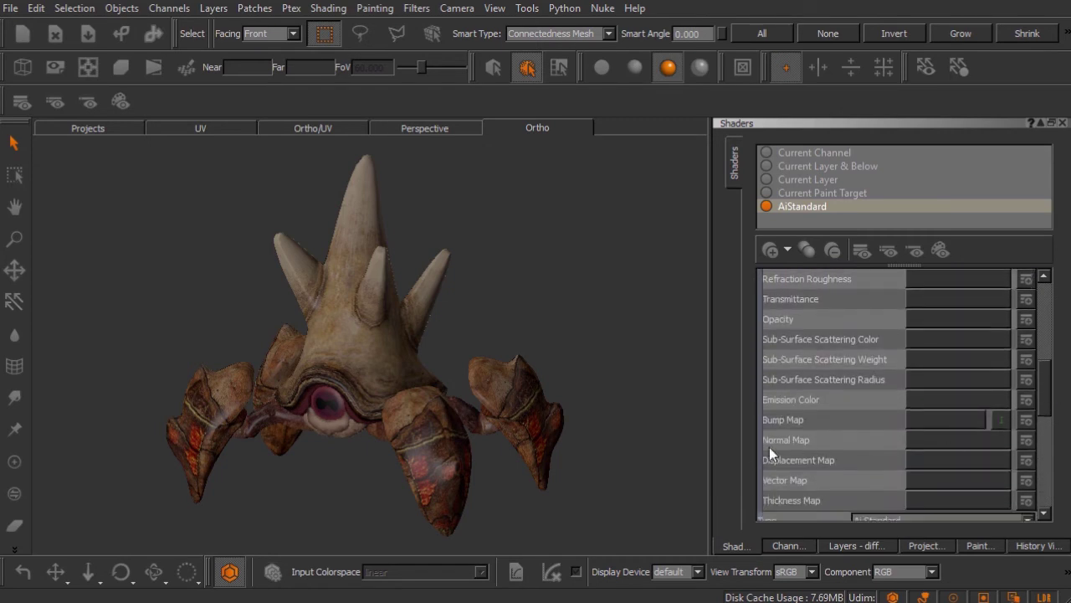
left_click(1024, 440)
left_click_drag(335, 247, 479, 200)
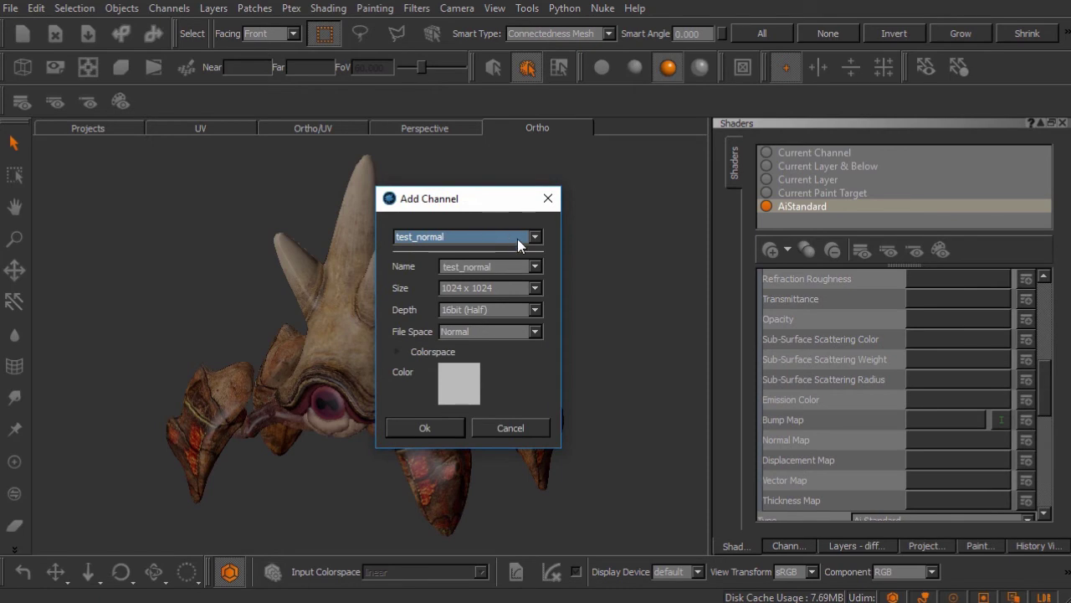
key("Tab")
key("BackSpace")
type("normal")
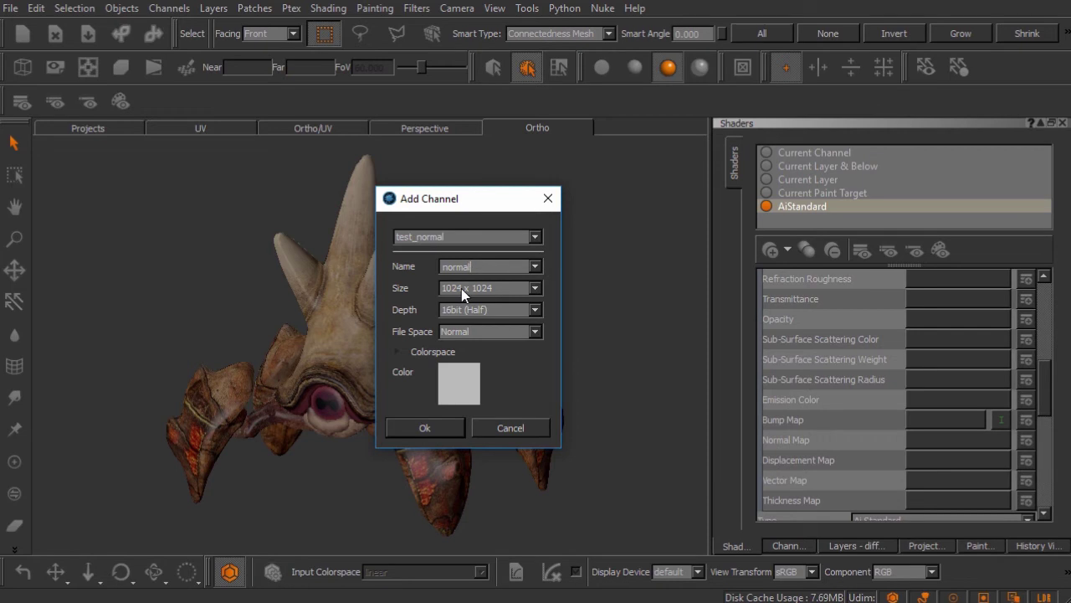
Set the new channel's depth to 8bit (Byte), expand its colorspace options and create the channel
left_click(537, 308)
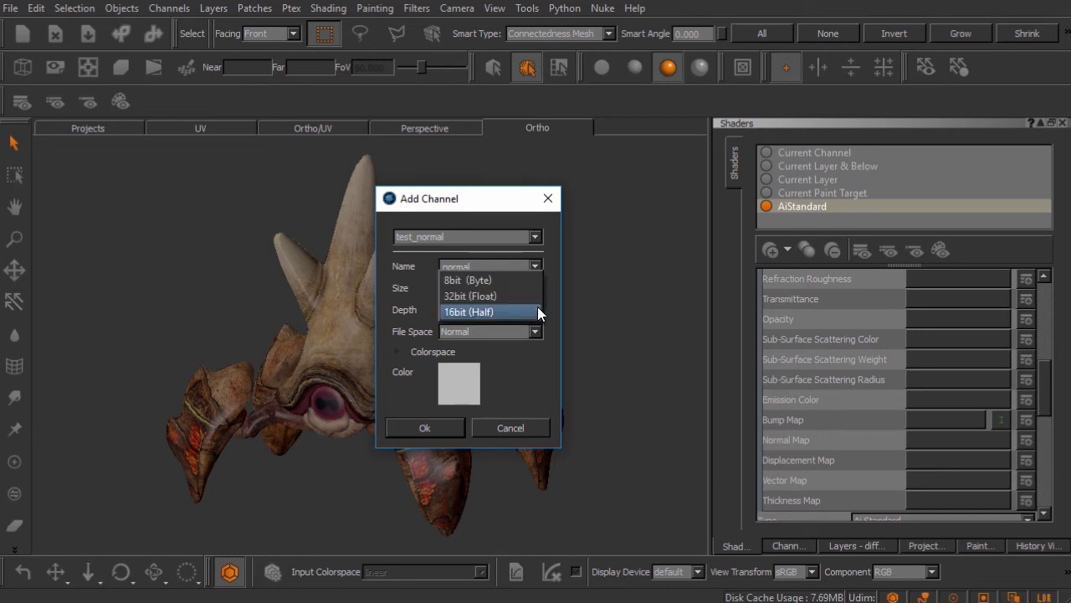
left_click(491, 284)
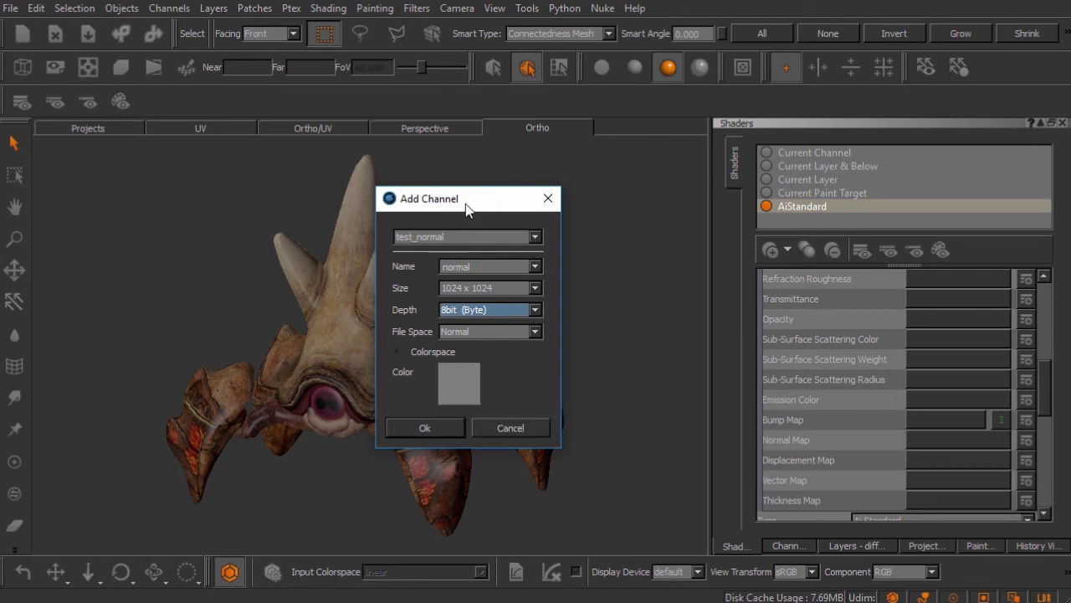
left_click_drag(470, 206, 522, 208)
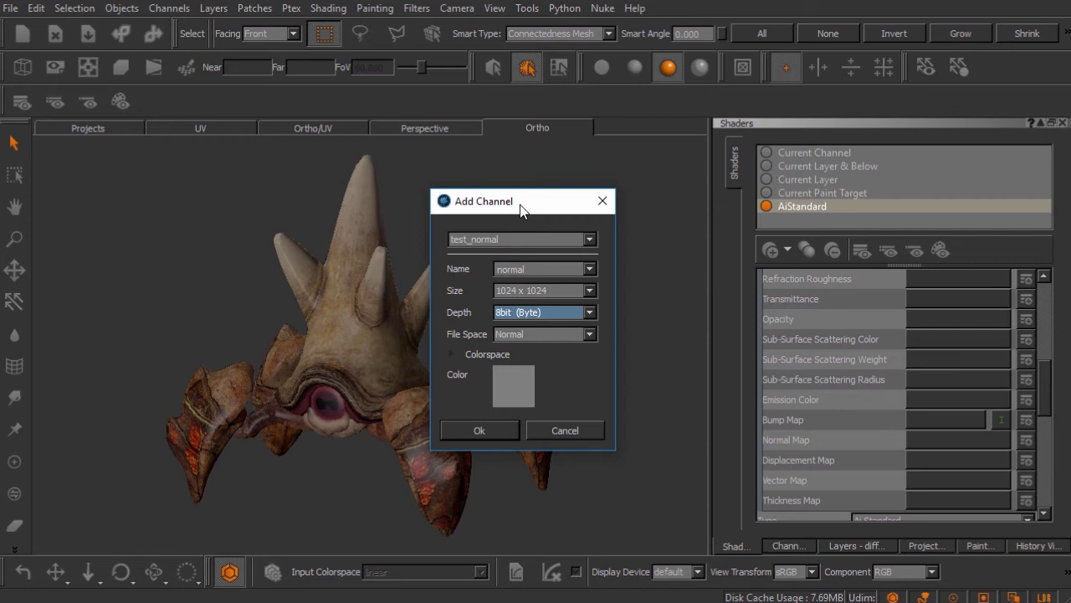
left_click(477, 352)
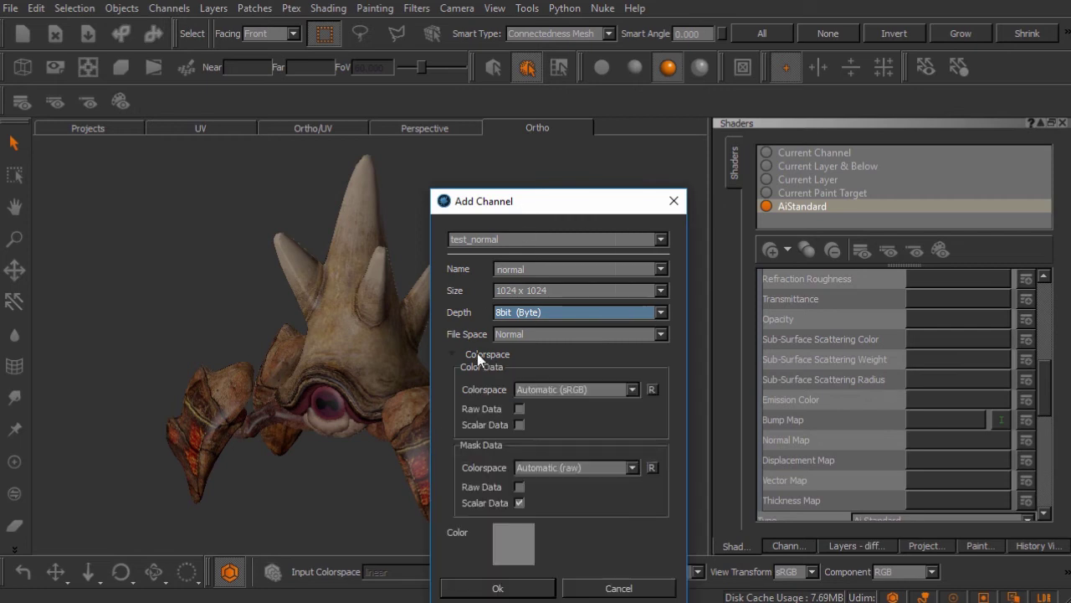
left_click_drag(512, 216, 456, 129)
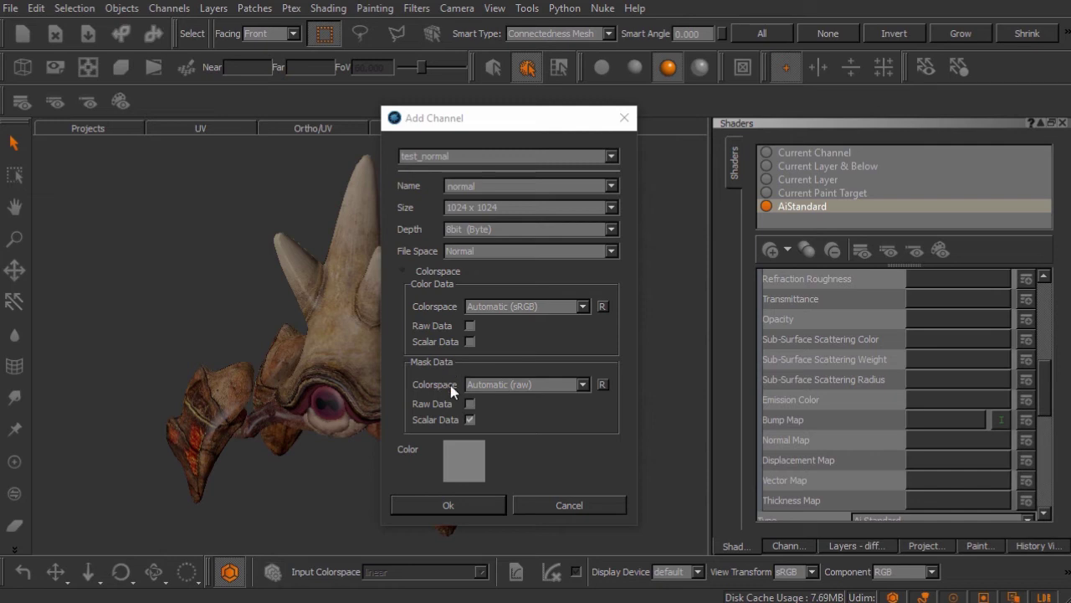
left_click(511, 390)
left_click(450, 506)
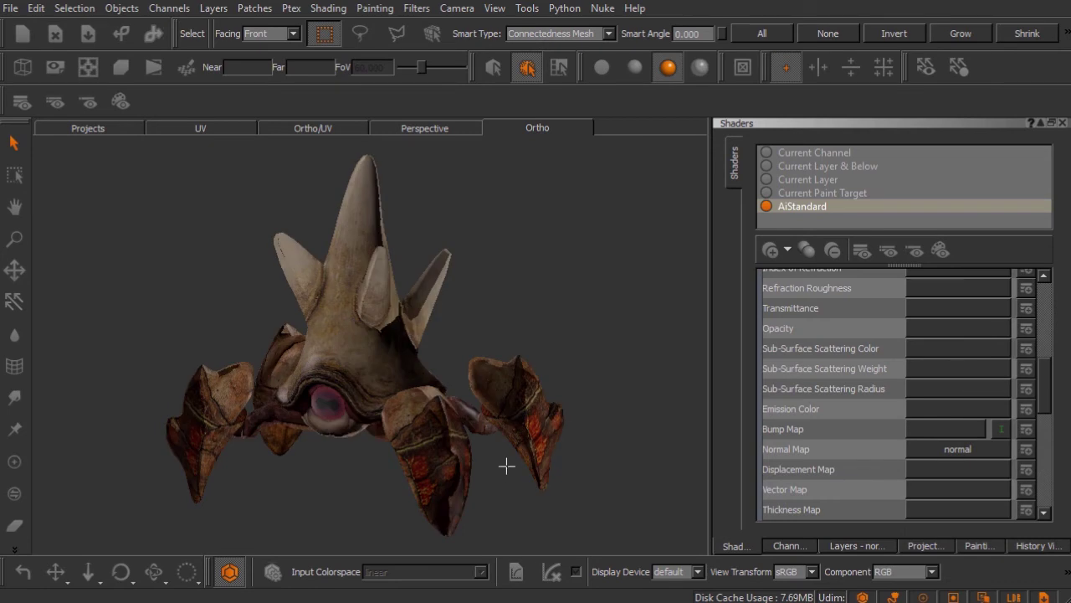
Select the Base layer of the normal channel and display only that layer on the model with flat lighting
left_click_drag(484, 405, 450, 424, "alt")
middle_click_drag(533, 385, 497, 390)
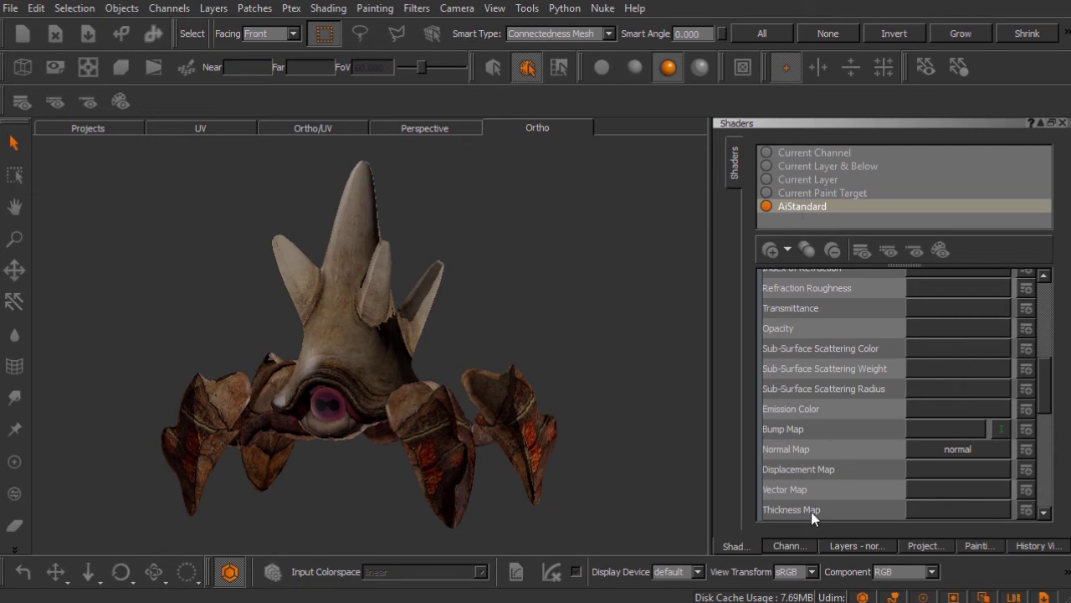
left_click(796, 544)
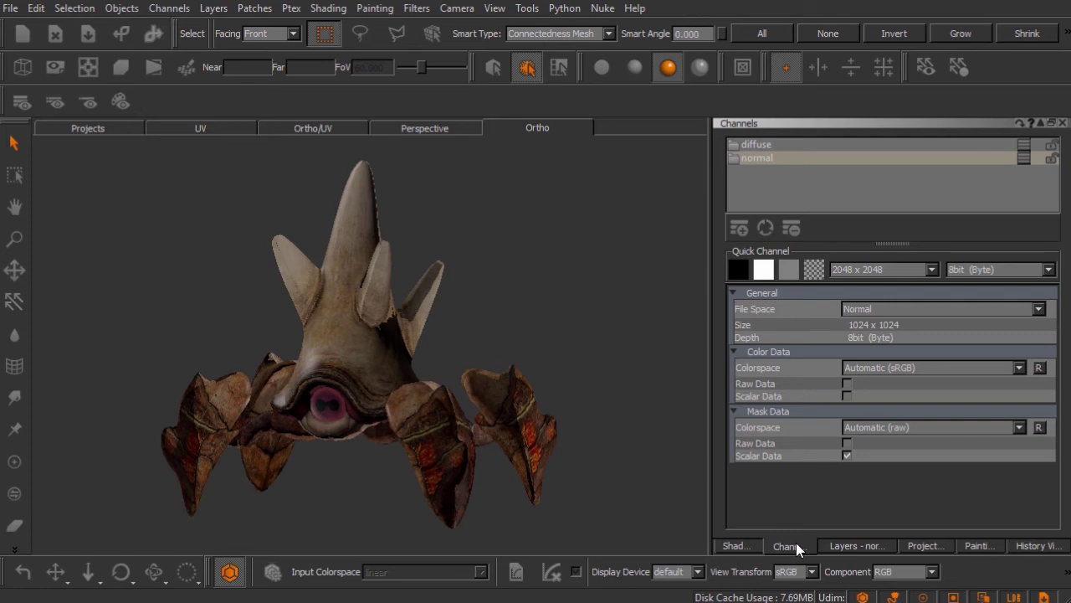
left_click(755, 158)
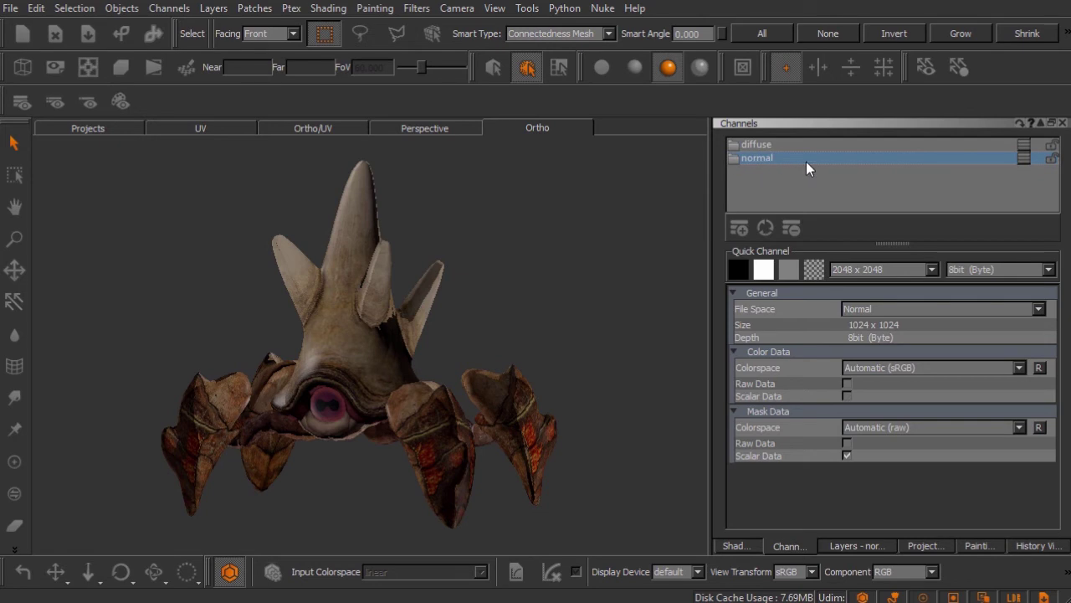
left_click(862, 546)
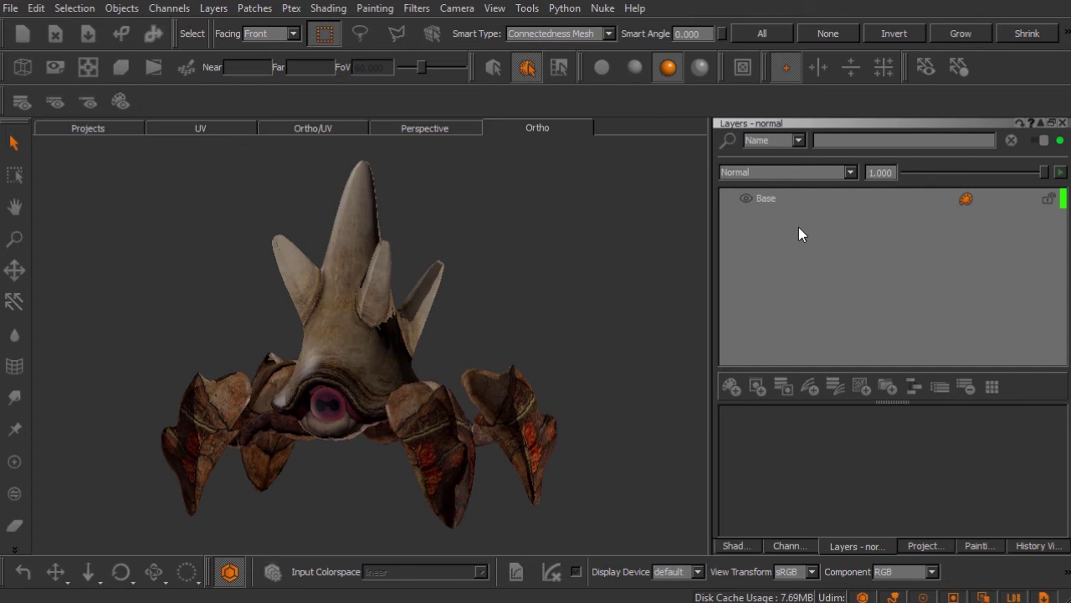
left_click(792, 197)
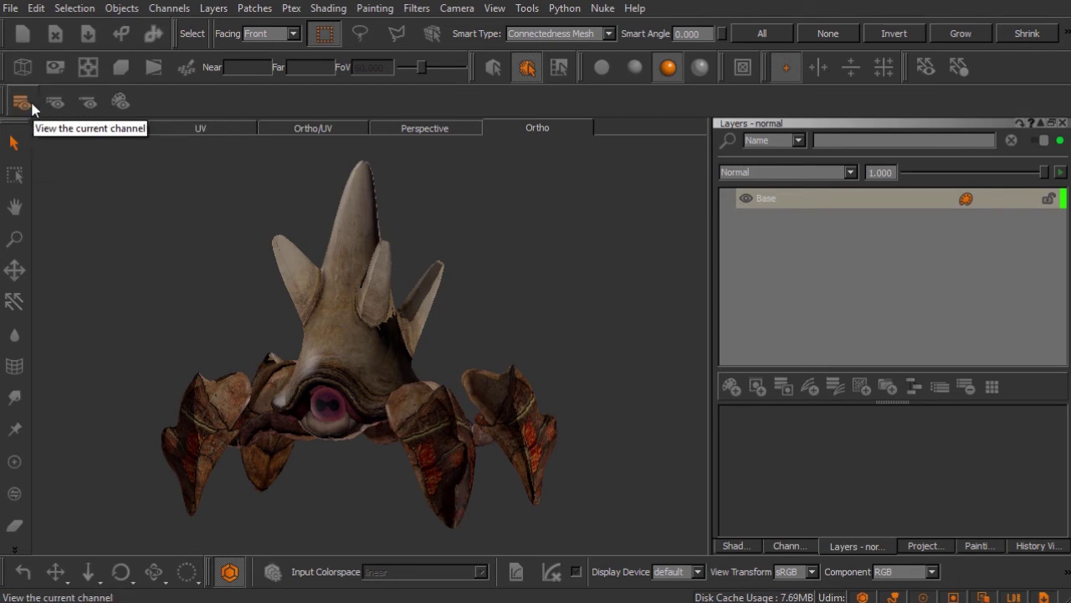
left_click(88, 102)
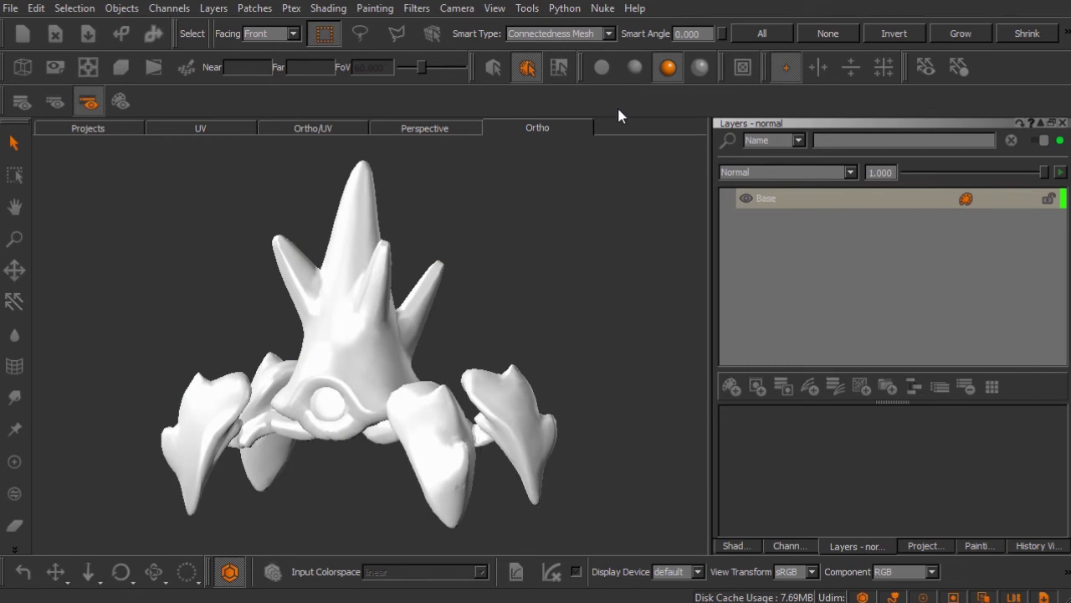
left_click(603, 70)
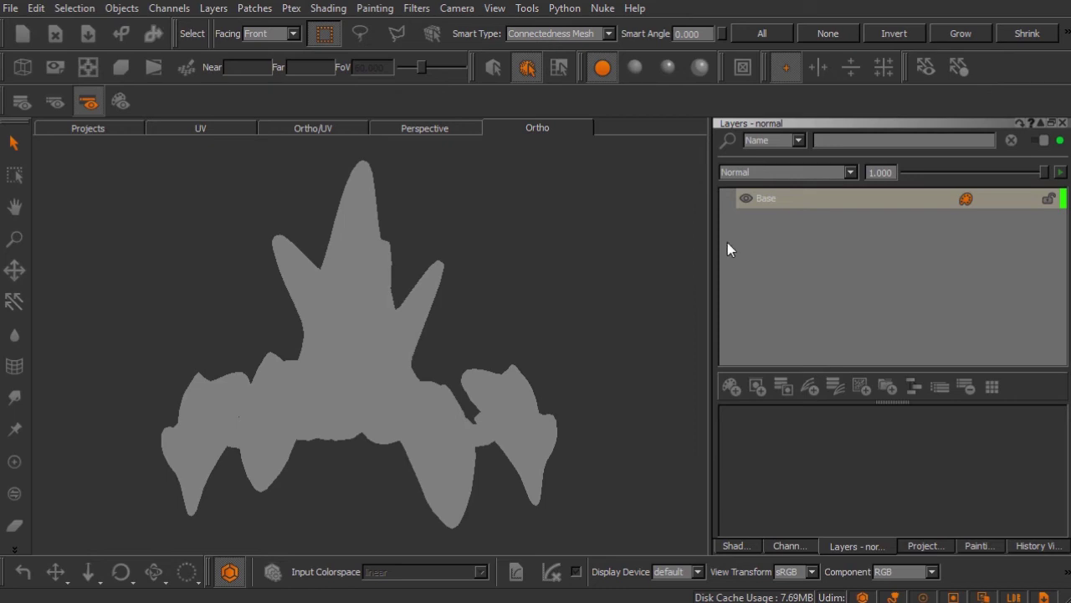
left_click(798, 548)
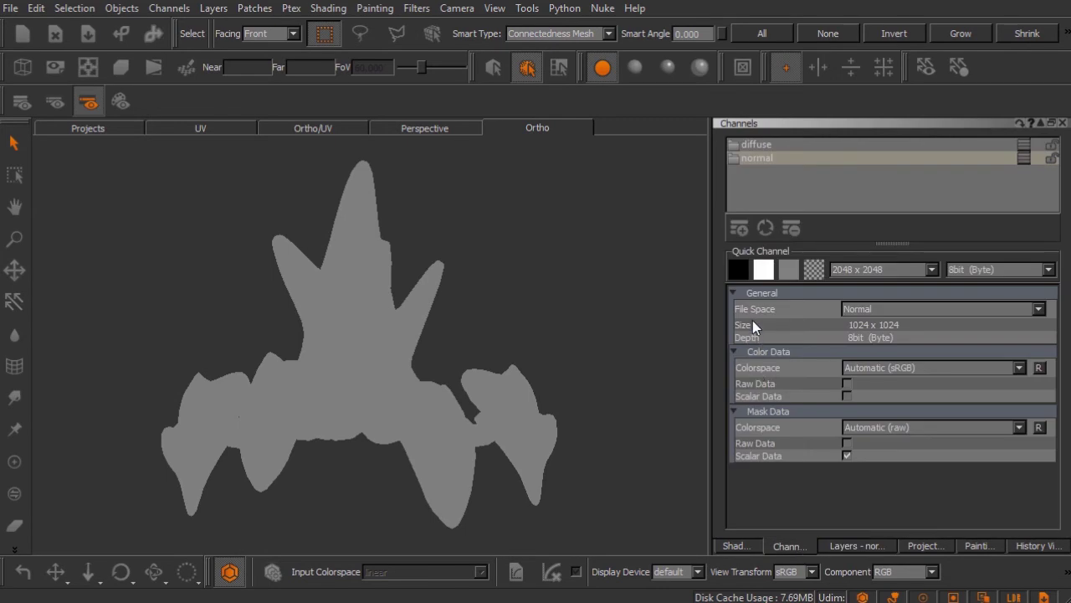
right_click(762, 161)
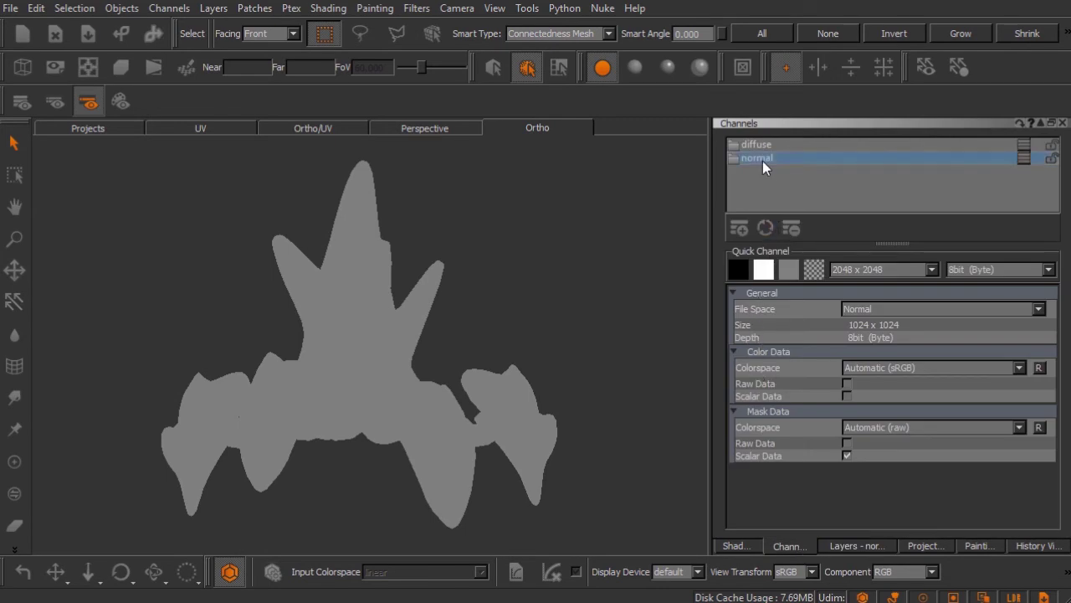
mouse_move(827, 405)
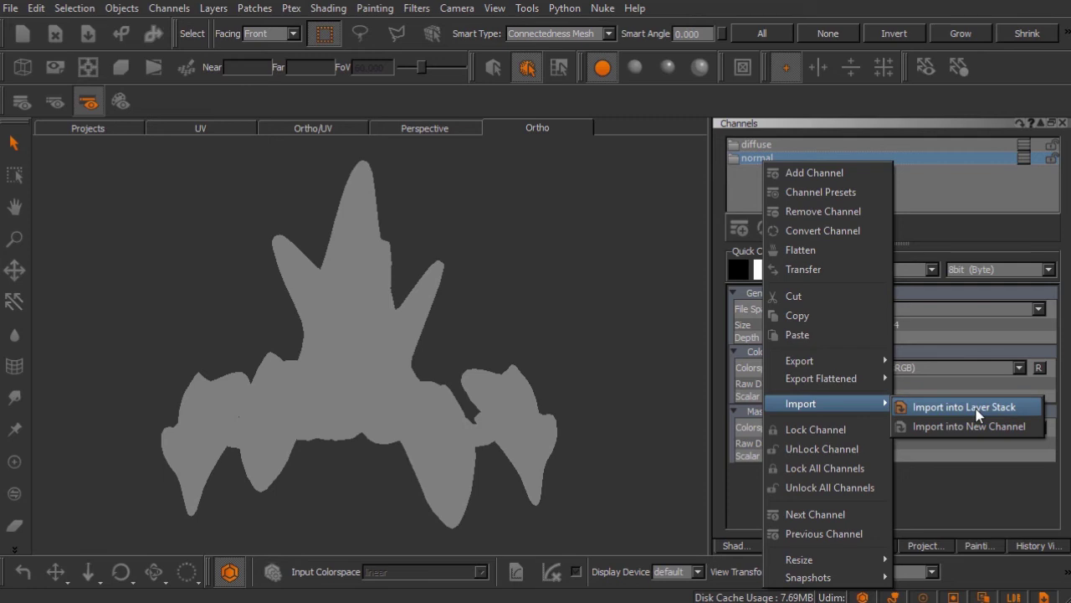
left_click(728, 100)
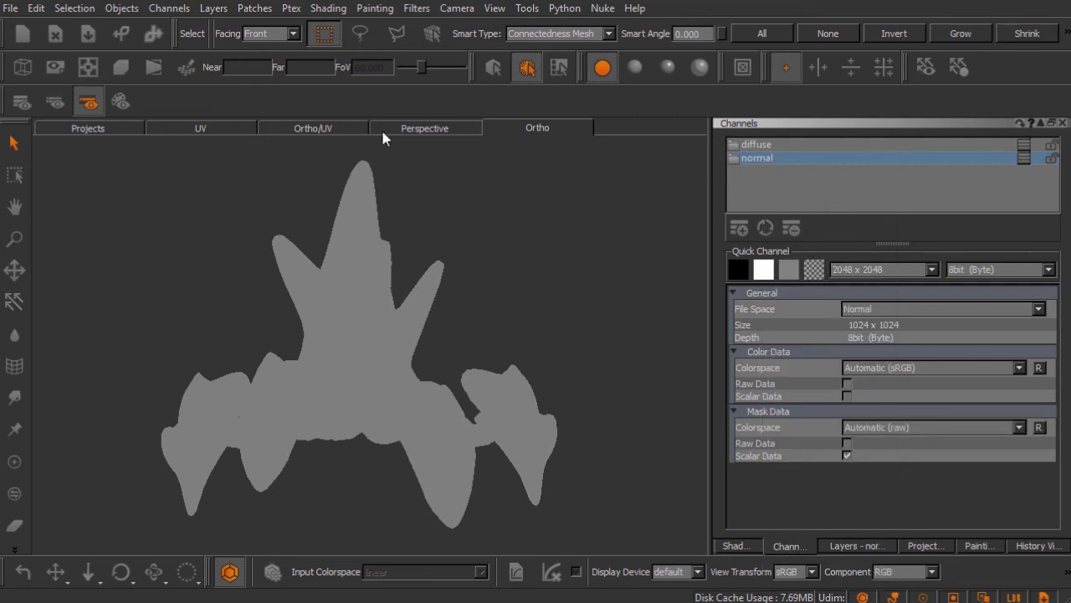
Select all patches of the crab model in the Ortho view using patch selection
left_click(15, 144)
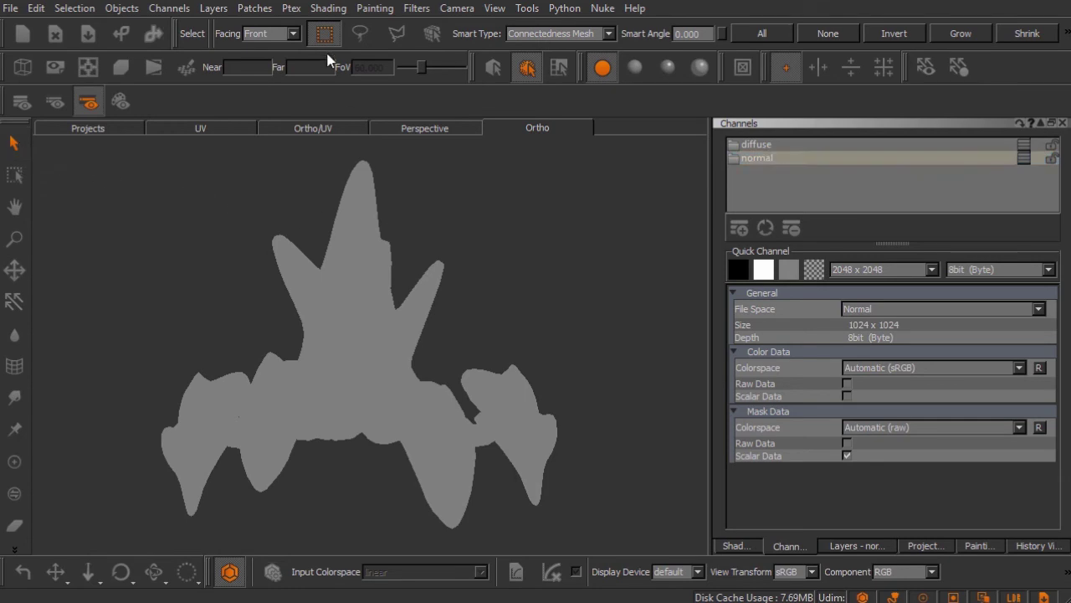
left_click(526, 69)
left_click_drag(574, 157, 187, 493)
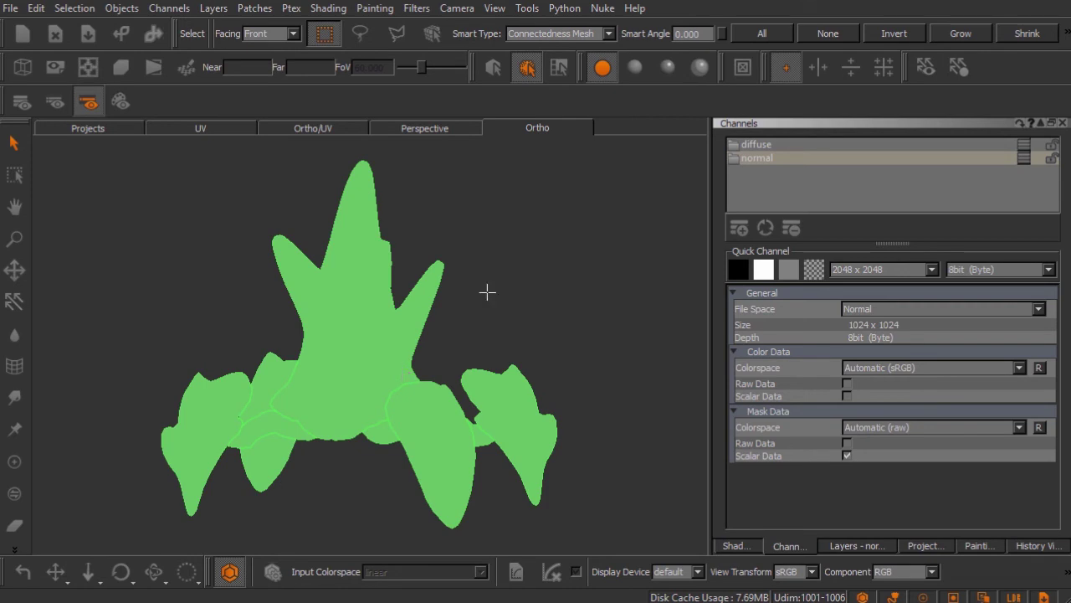
Start importing images into the normal channel's layer stack and browse to Exercise Files/Establishing a Texturing Pipeline Between MARI and Maya/Referenced Files/Textures
right_click(779, 160)
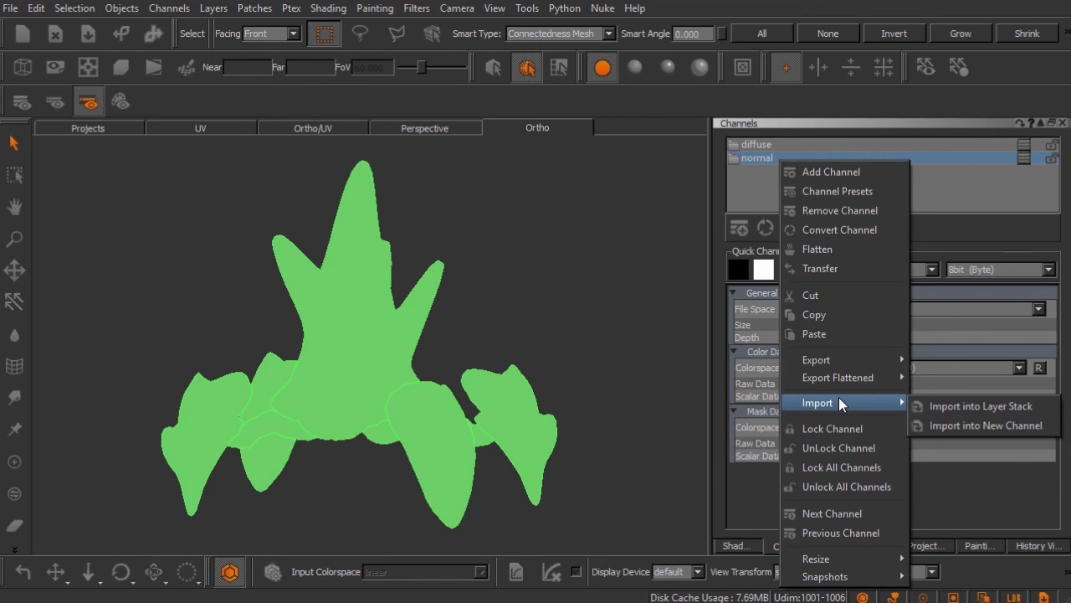
left_click(924, 406)
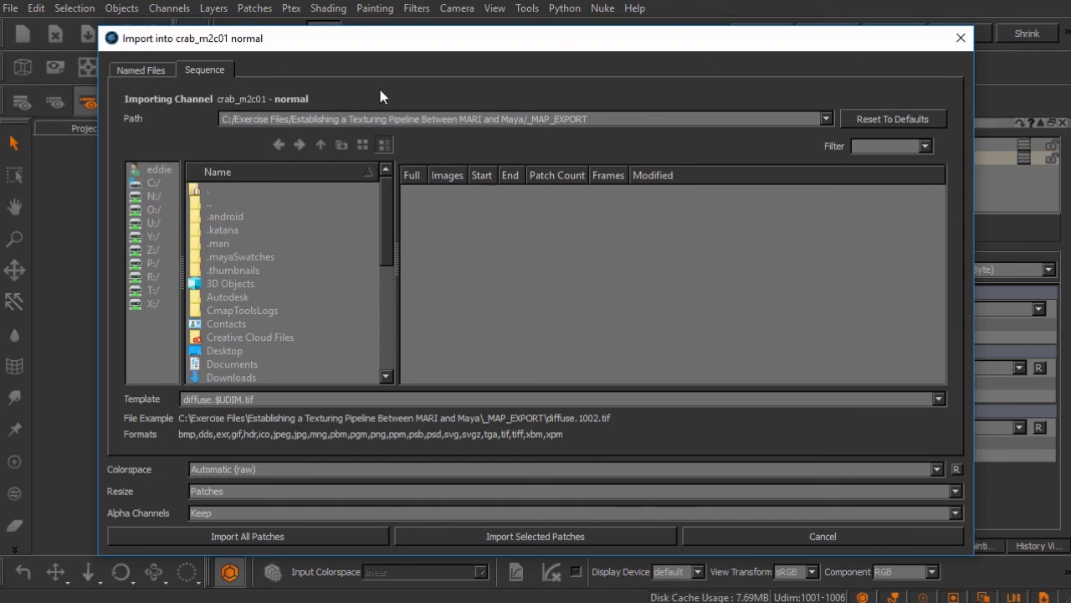
left_click(159, 182)
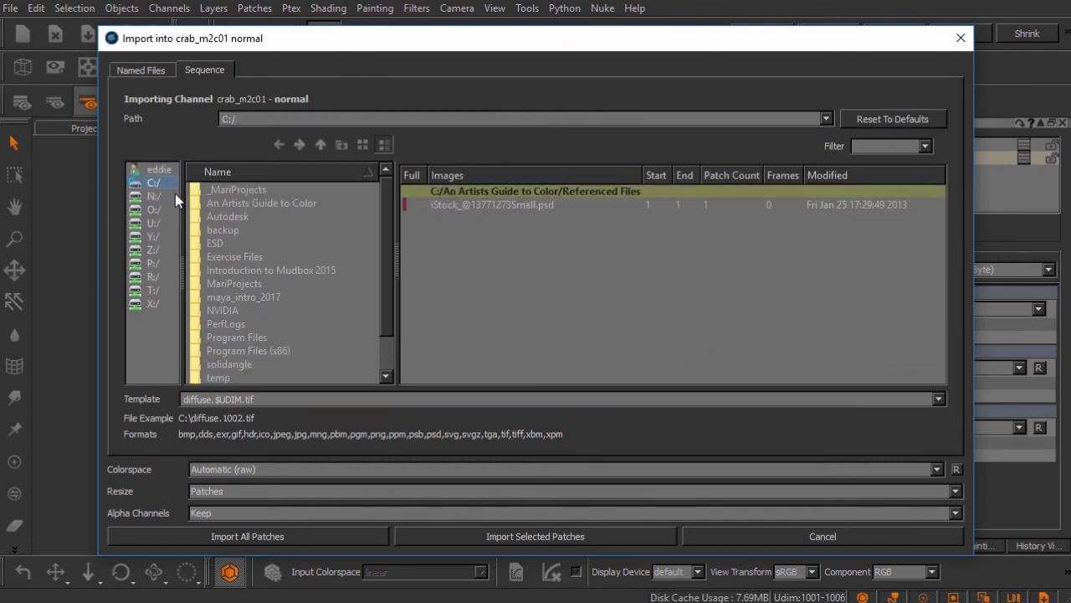
left_click(234, 256)
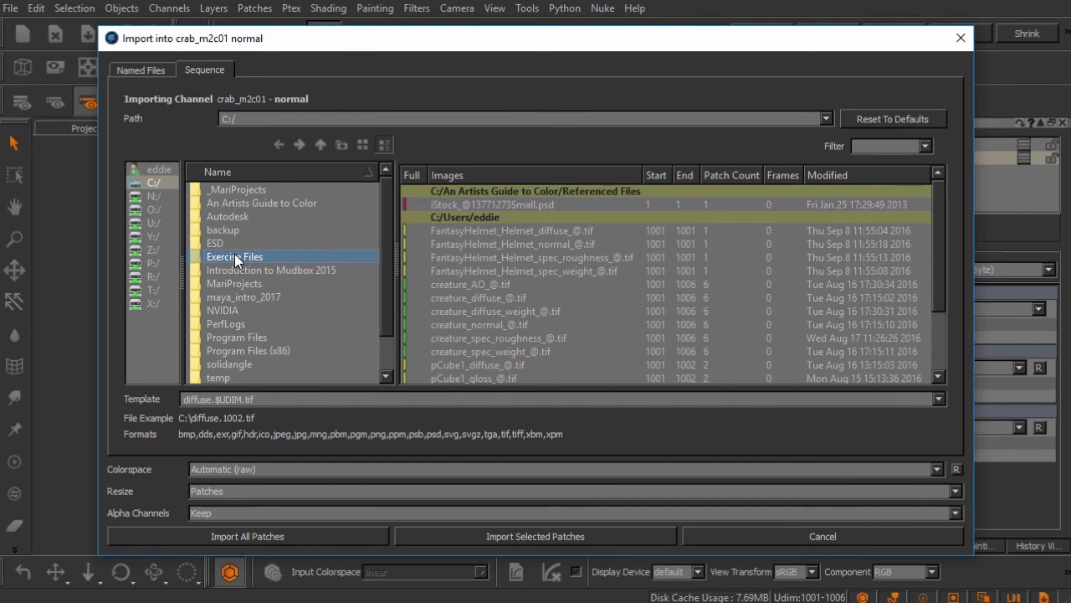
double_click(235, 256)
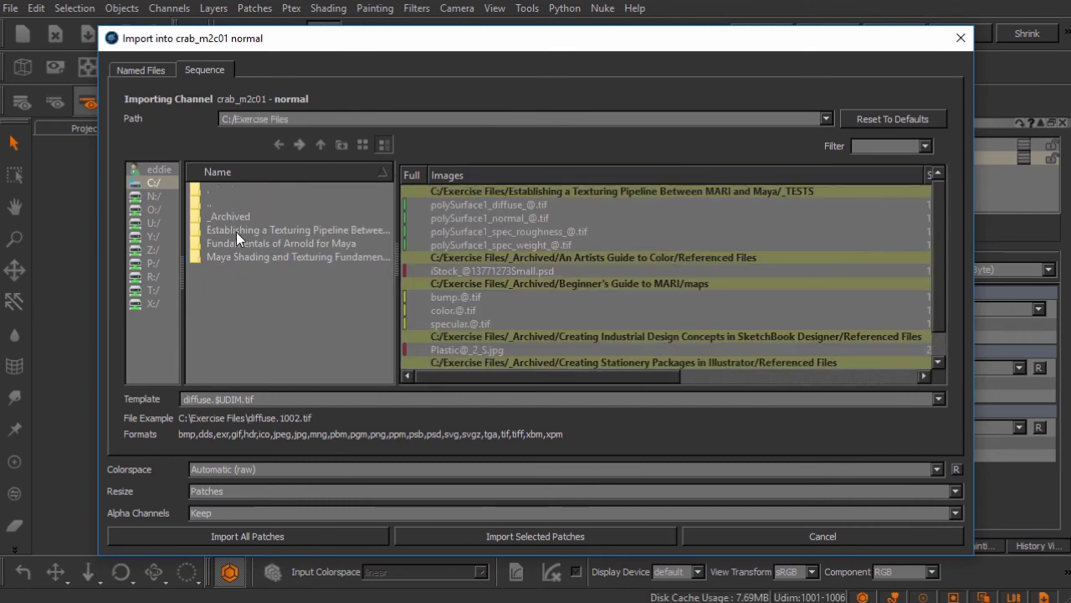
double_click(236, 232)
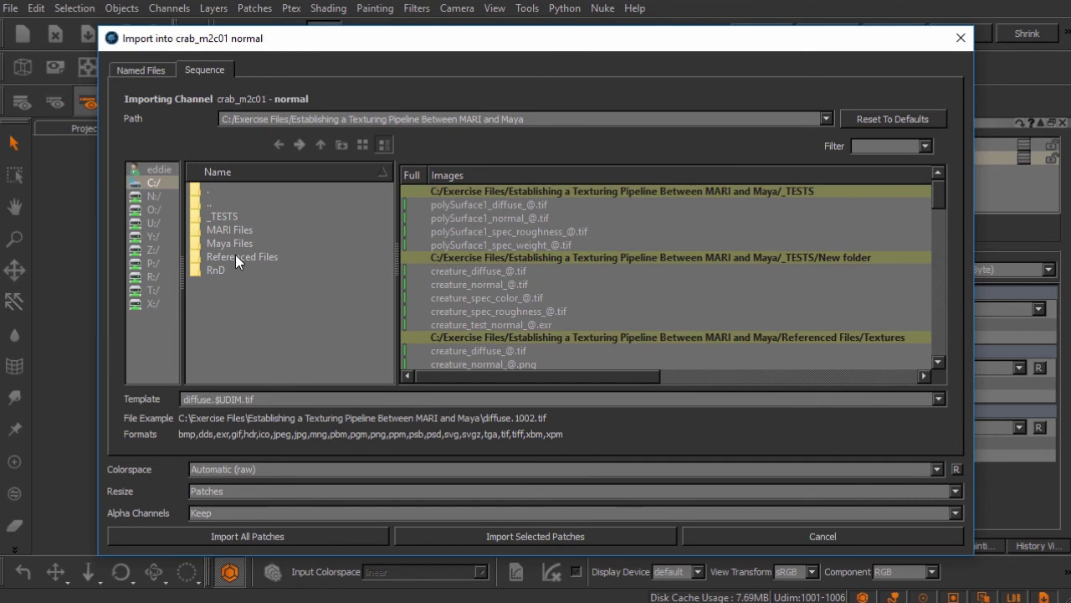
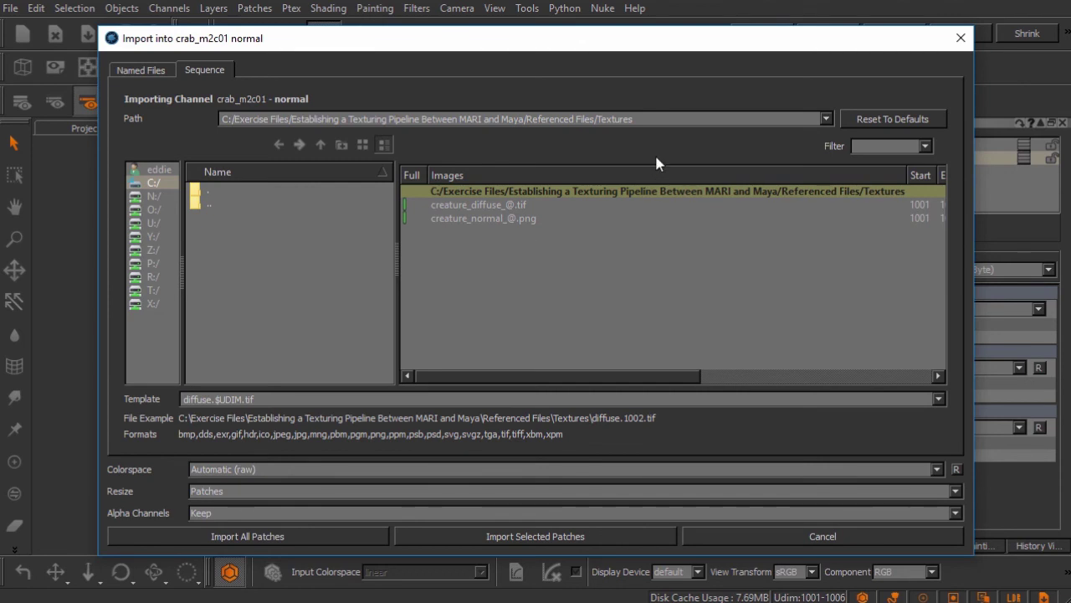
Examine the creature texture files of the Textures folder in File Explorer and return to the import dialog
left_click_drag(1070, 136, 370, 113)
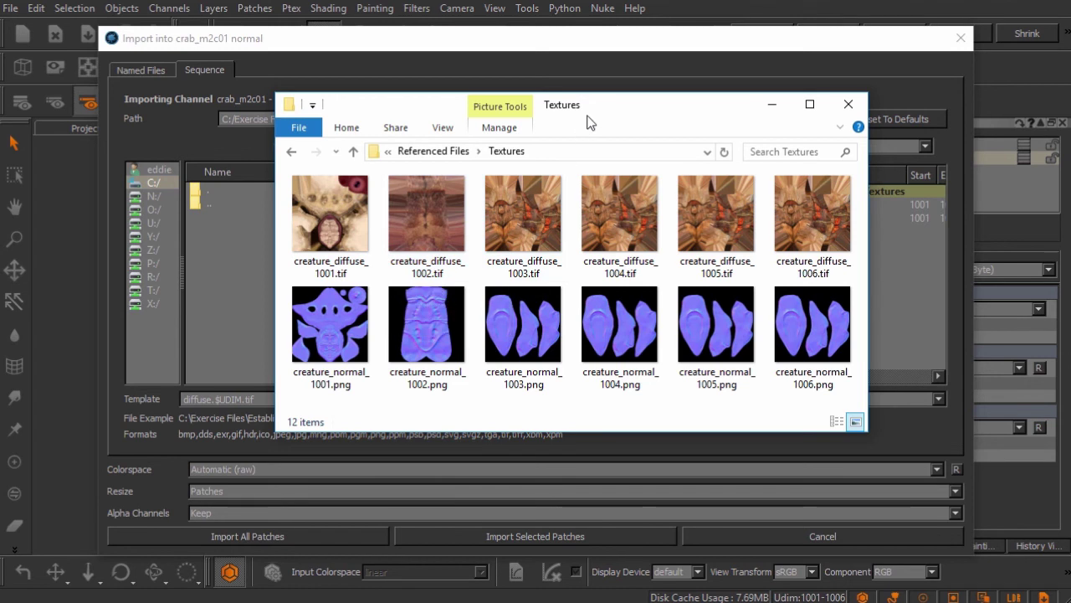
left_click_drag(595, 112, 878, 138)
left_click(804, 251)
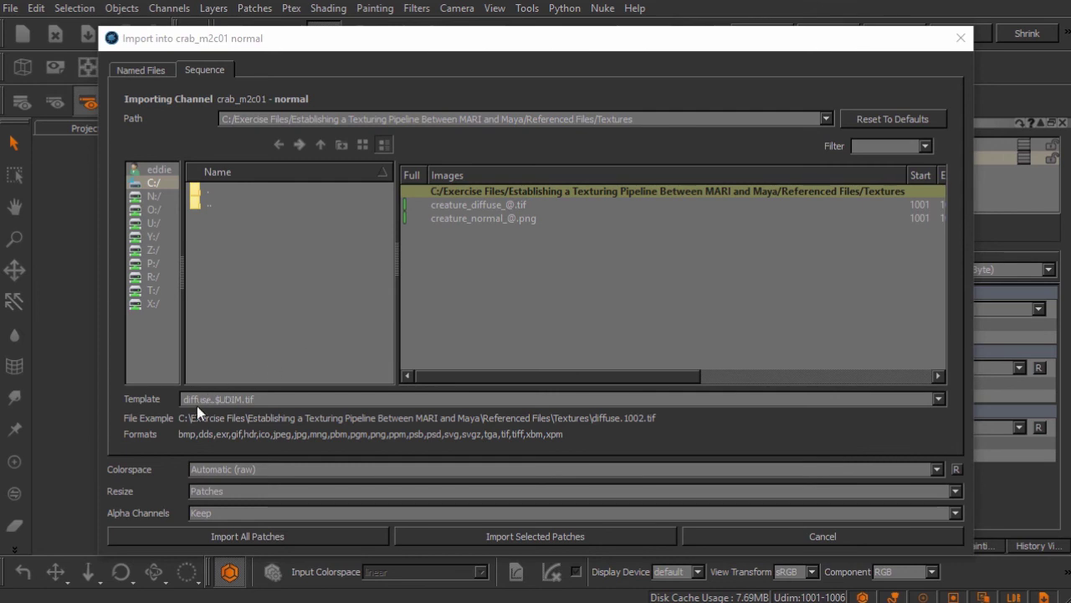
Choose the creature_normal PNG sequence, check its patch details and import it onto the selected patches
left_click(445, 219)
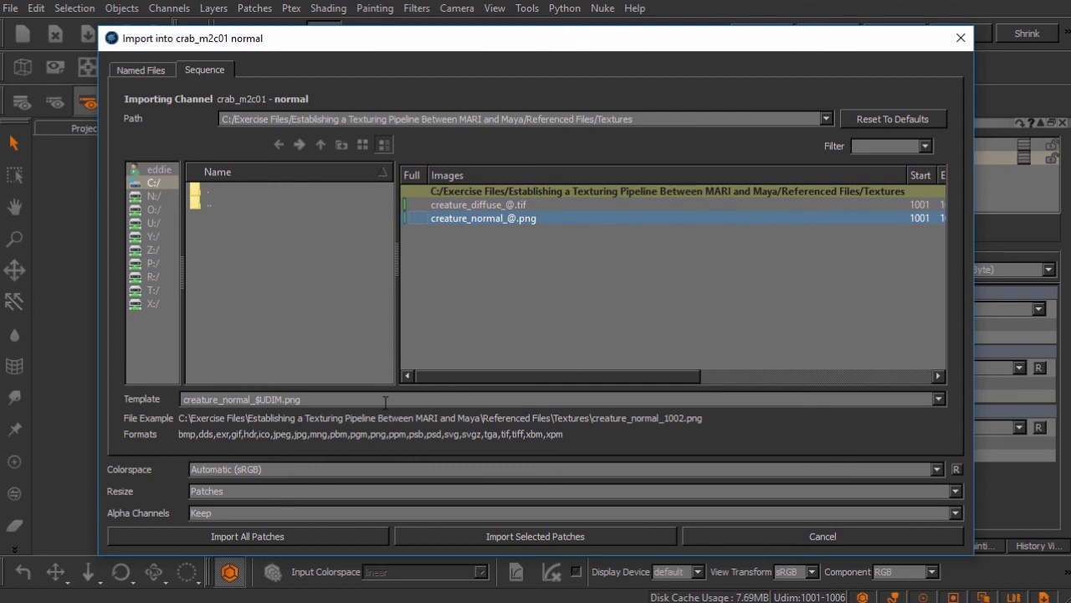
mouse_move(385, 402)
left_click_drag(641, 377, 703, 374)
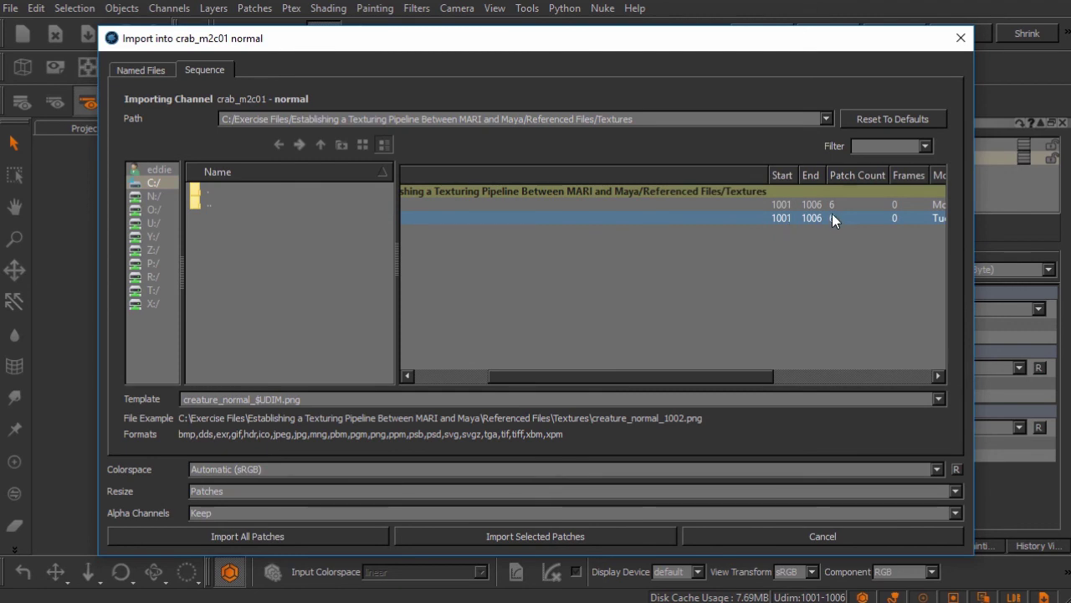
left_click_drag(748, 381, 679, 376)
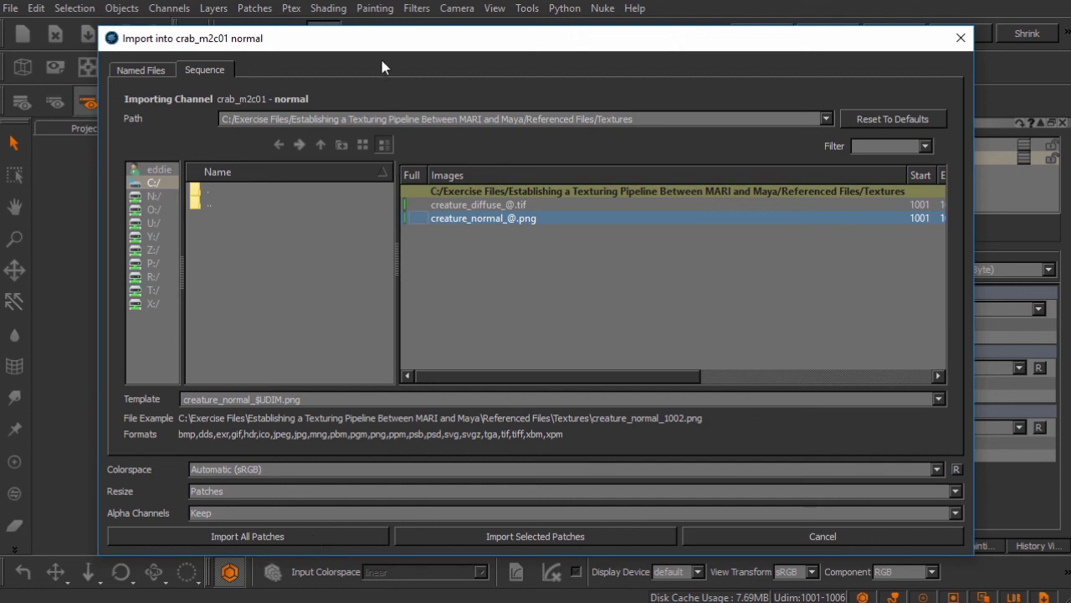
left_click_drag(379, 48, 722, 67)
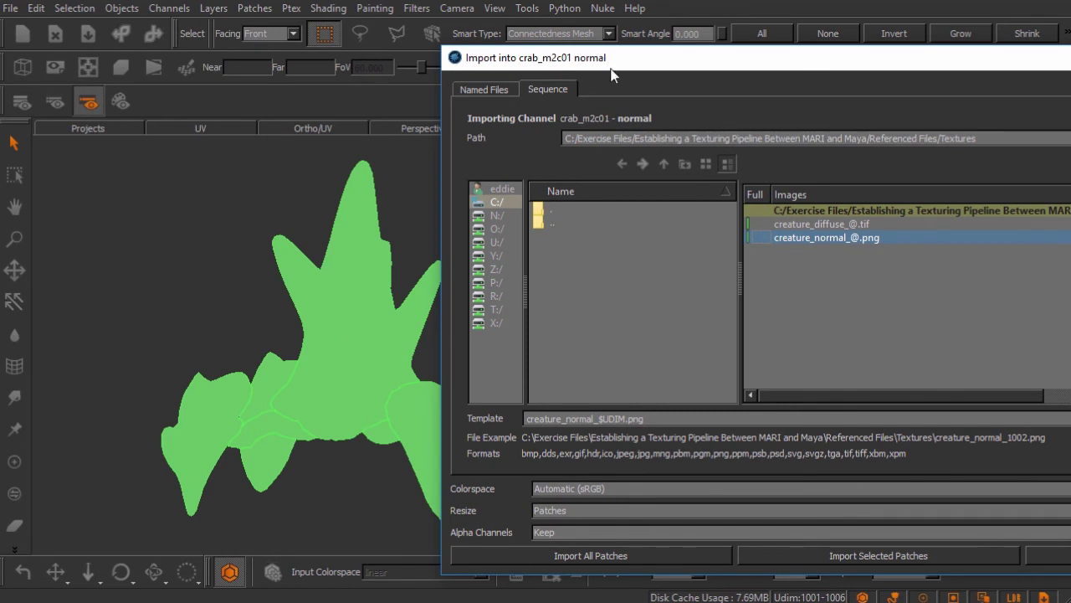
left_click_drag(621, 67, 324, 43)
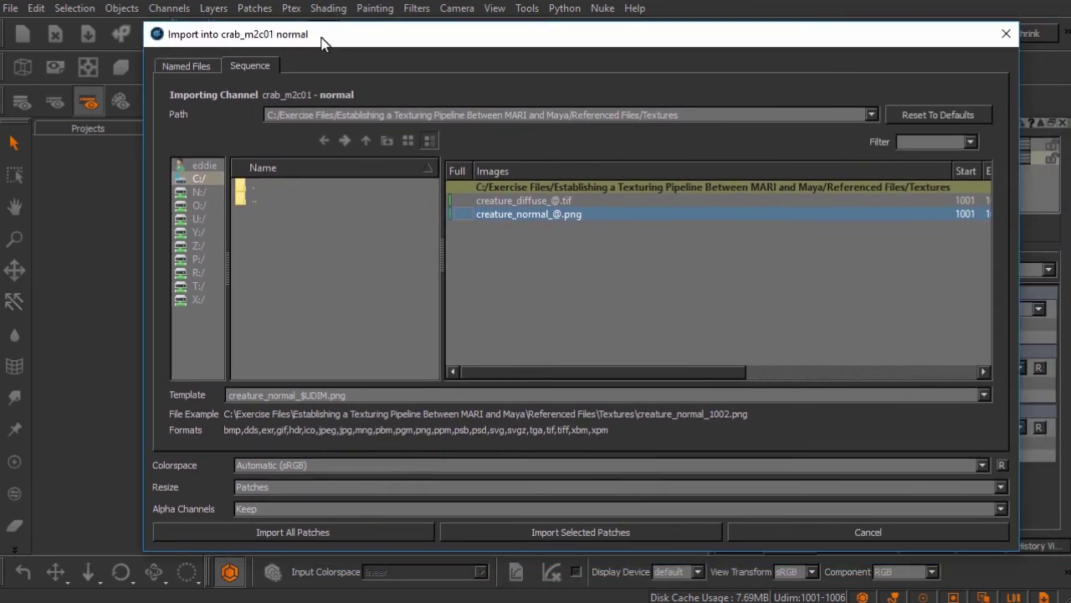
left_click(543, 532)
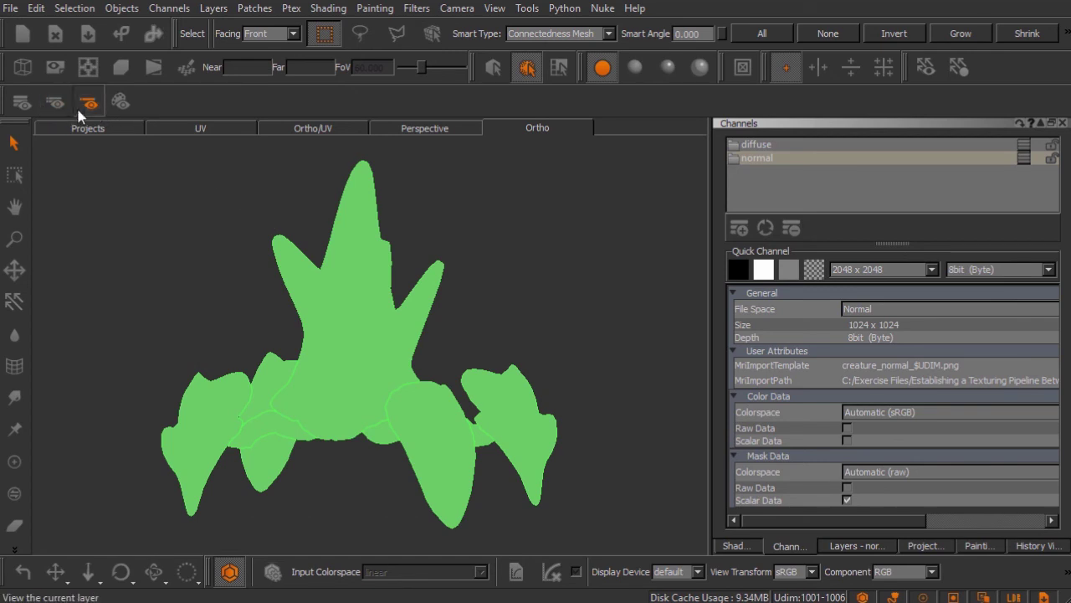
Display the current channel in the UV view and examine the imported normal map across patches 1001 to 1006
left_click(22, 102)
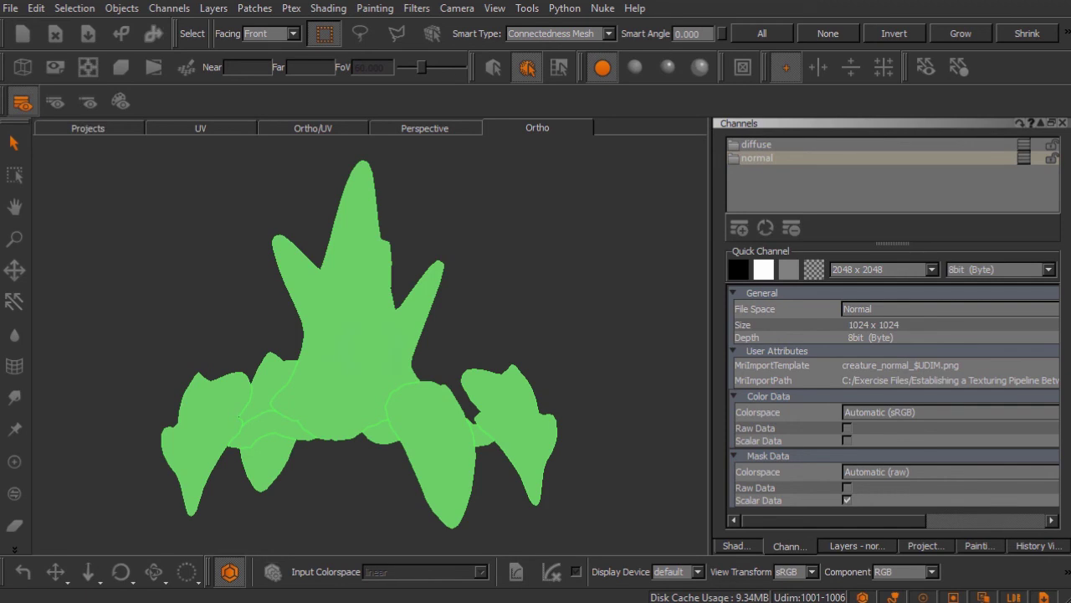
left_click(226, 131)
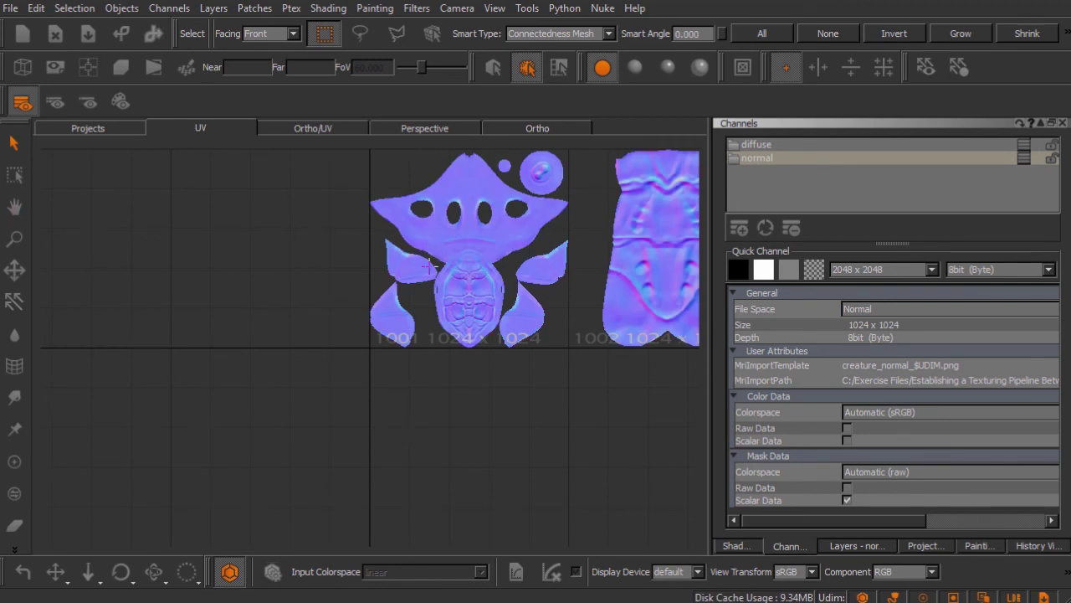
middle_click_drag(466, 256, 232, 299)
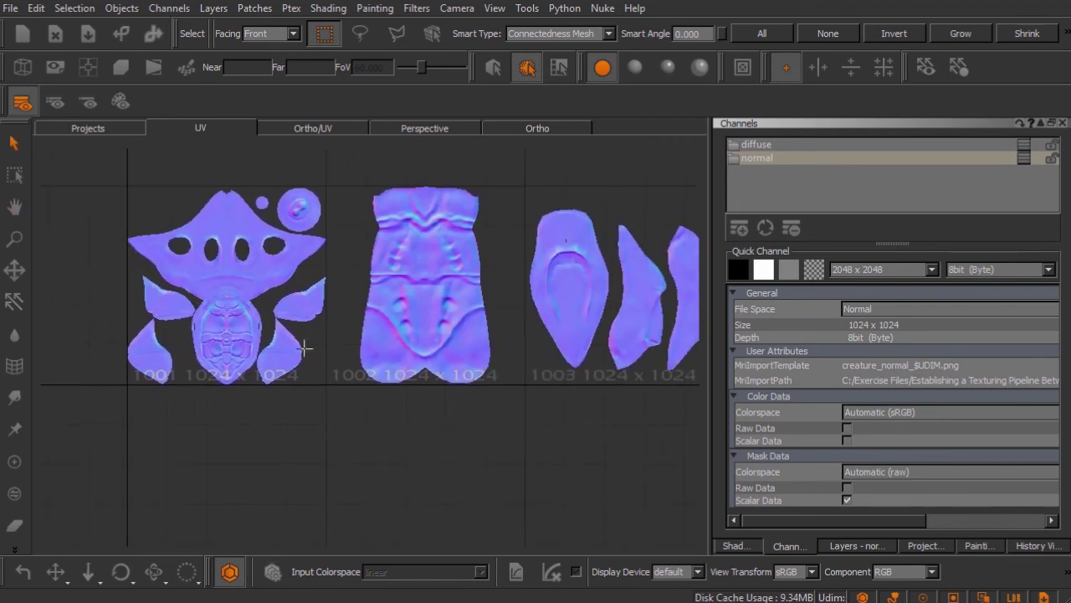
middle_click_drag(510, 352, 312, 340)
middle_click_drag(500, 331, 250, 336)
middle_click_drag(533, 318, 344, 311)
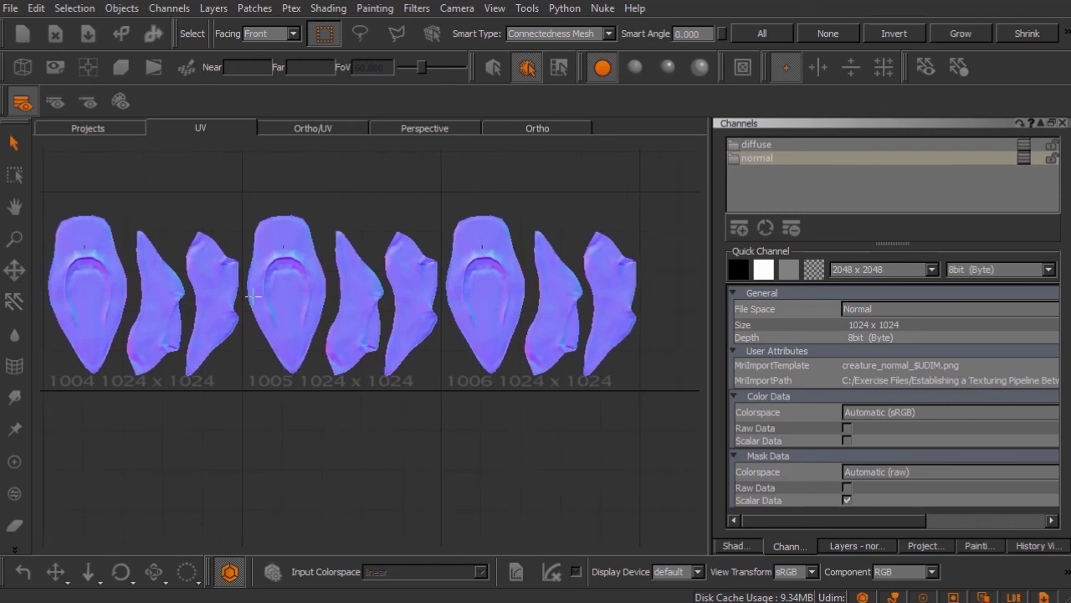
right_click_drag(381, 312, 474, 326)
middle_click_drag(474, 325, 412, 412)
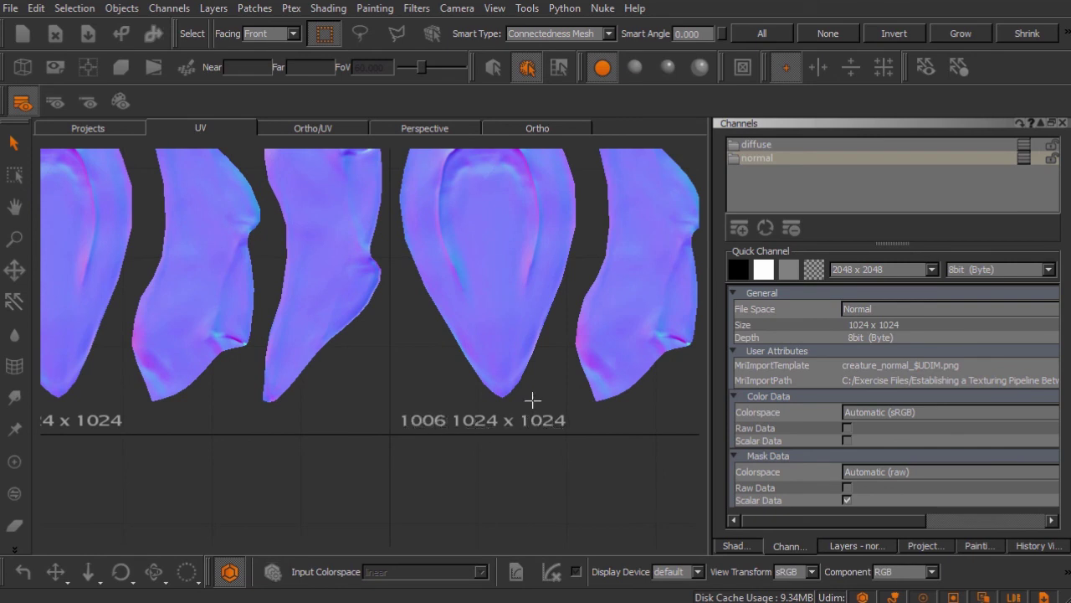
middle_click_drag(530, 268, 497, 328)
scroll(466, 305, "down", 3)
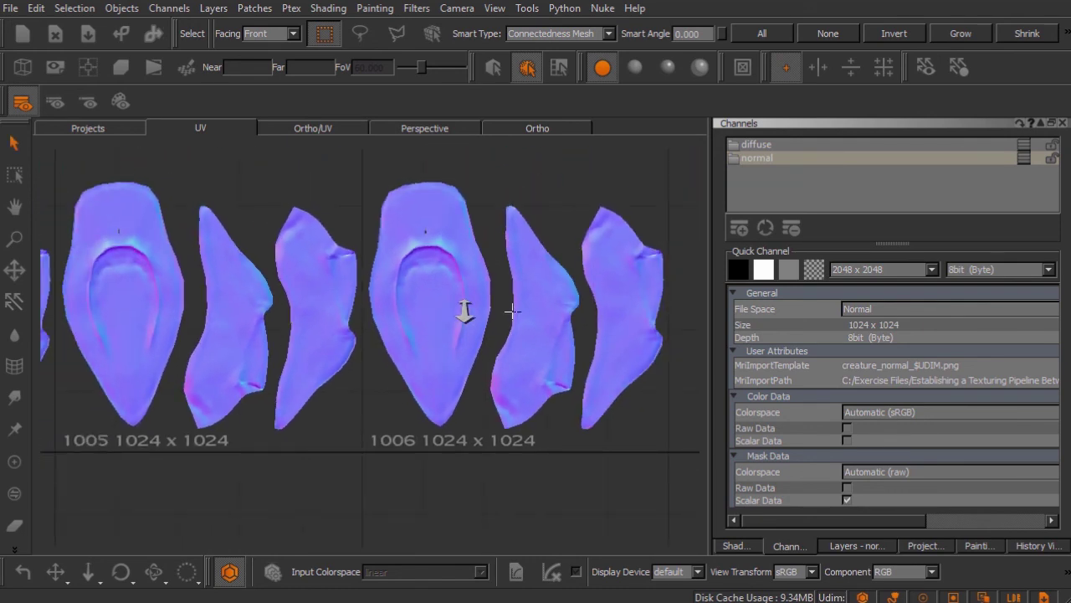
middle_click_drag(466, 312, 349, 145)
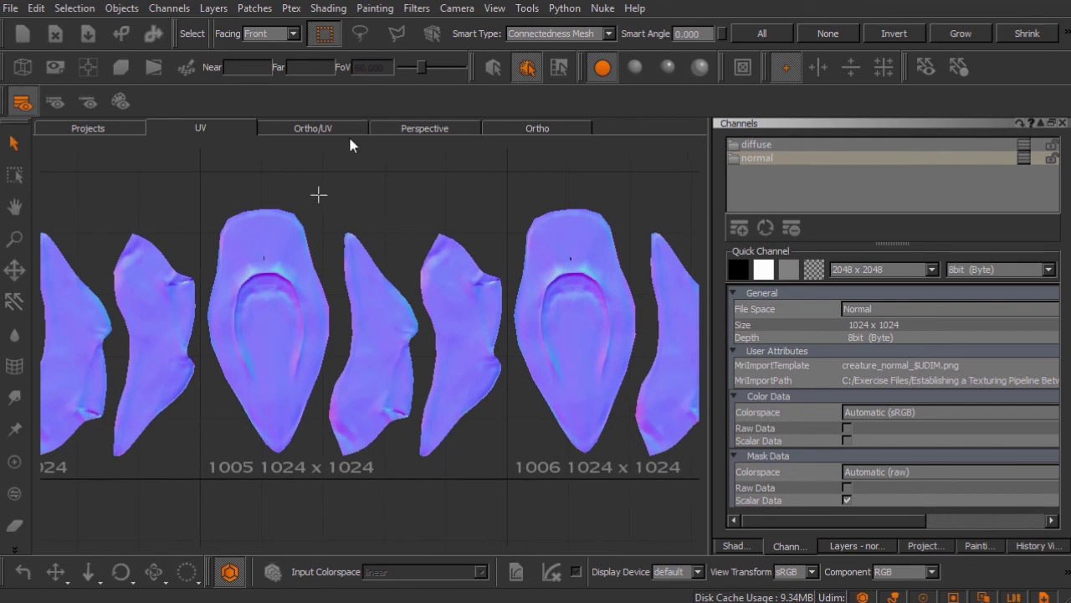
Return to the Ortho view and display the crab with the AiStandard shader
left_click(492, 127)
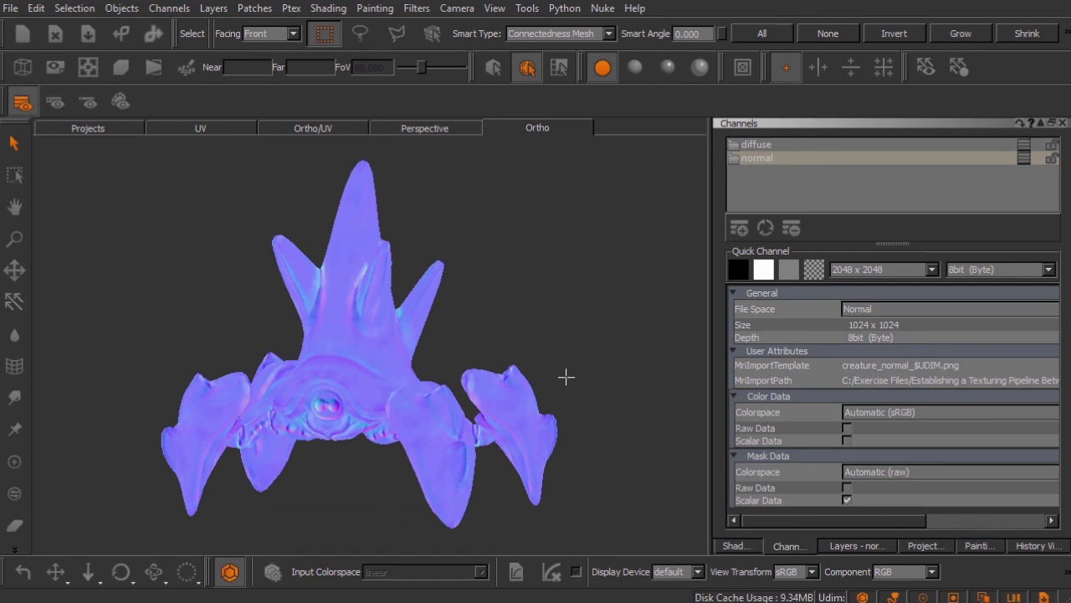
key("c")
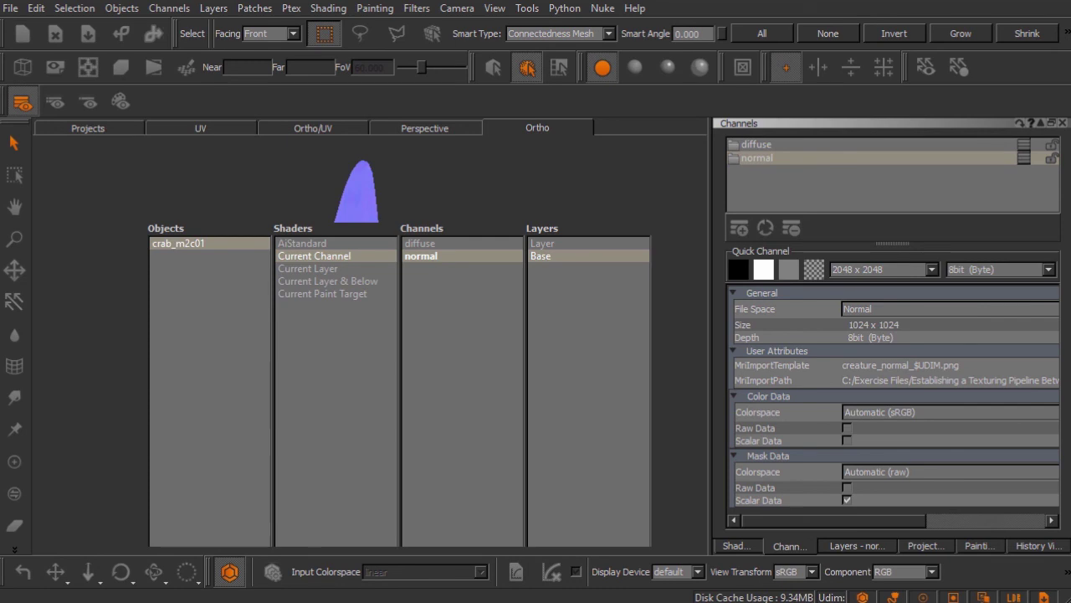
left_click(365, 244)
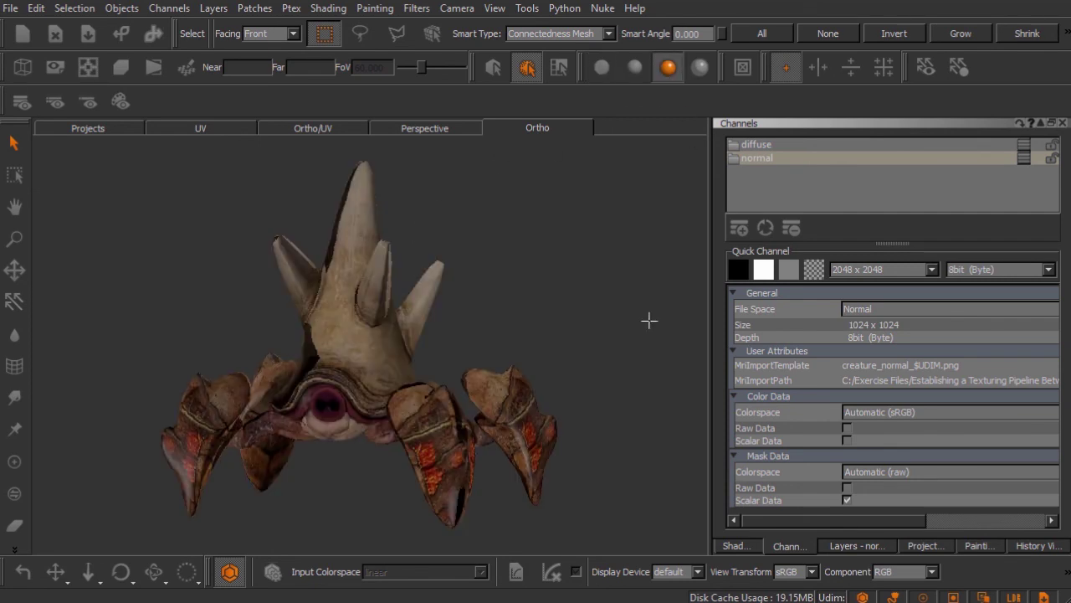
middle_click_drag(500, 332, 363, 363)
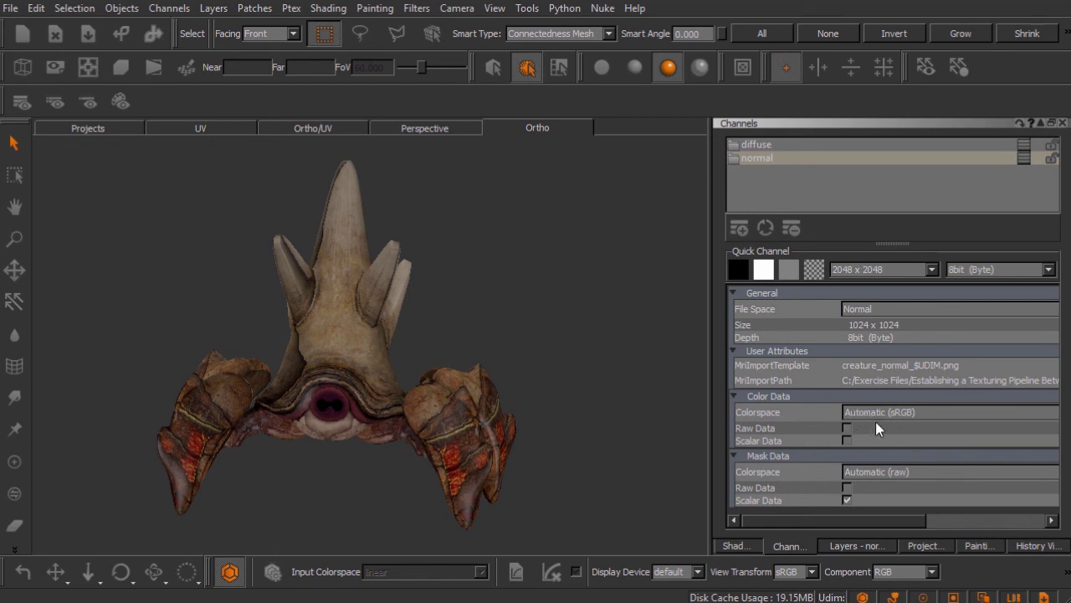
Set the normal channel's color data colorspace to linear and check the surface detail on the shaded crab
mouse_move(875, 431)
left_click(230, 572)
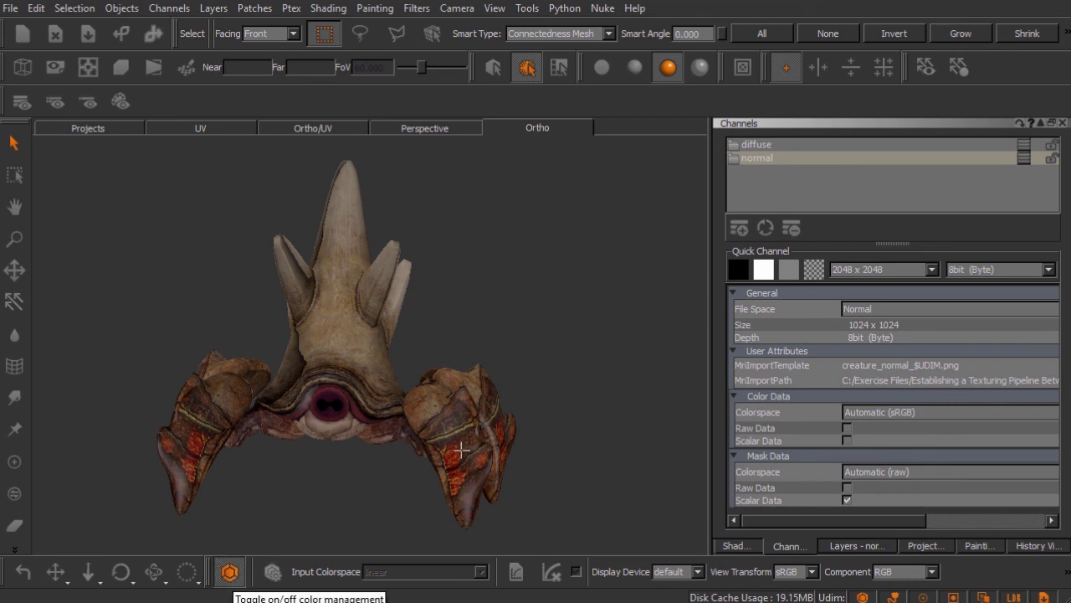
left_click(851, 414)
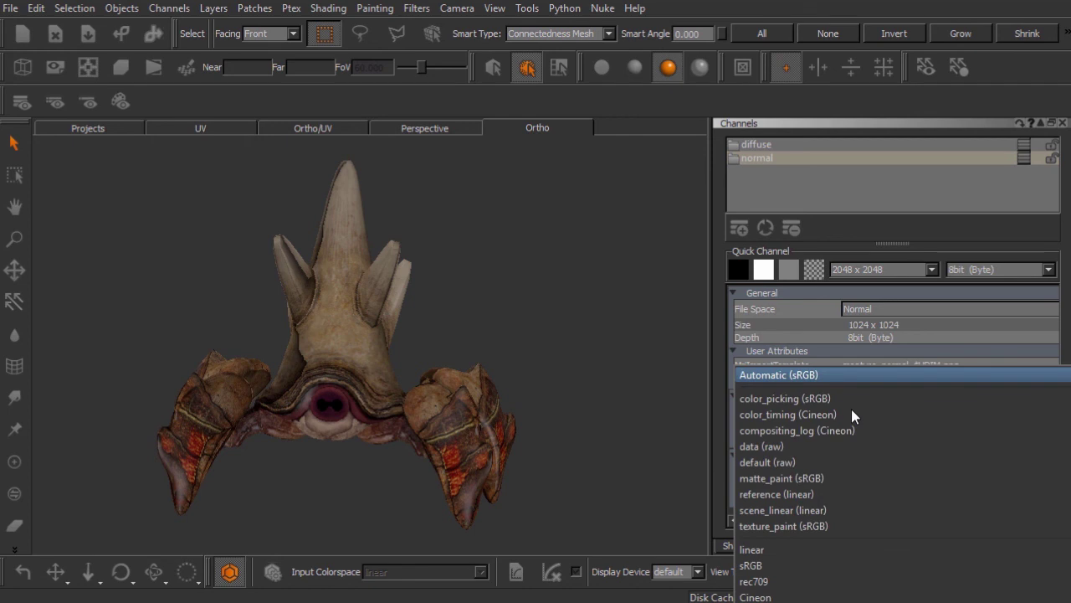
left_click(797, 549)
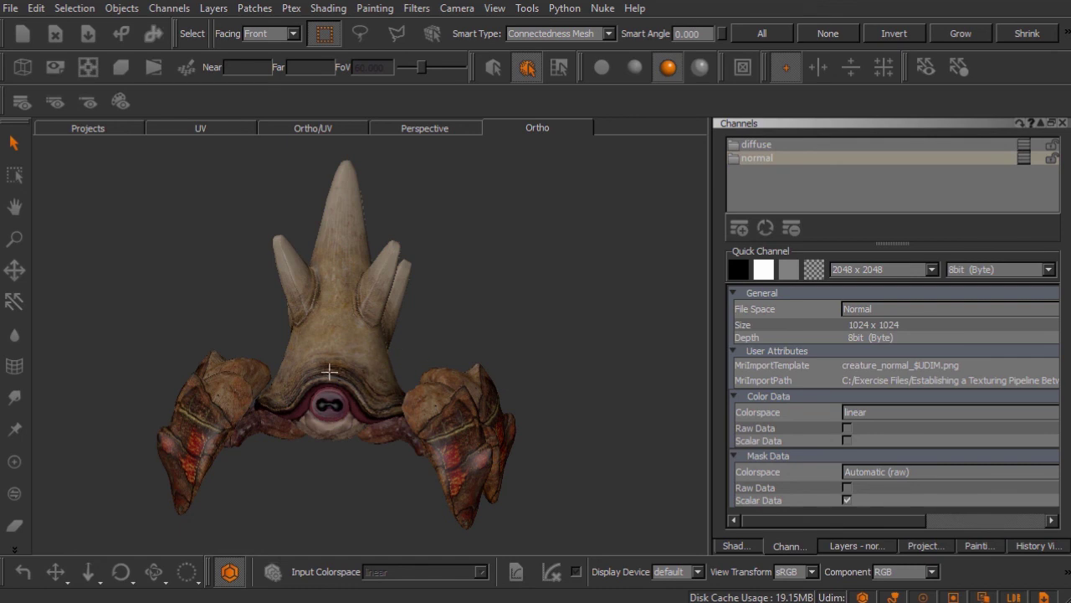
left_click_drag(390, 394, 468, 388, "alt")
left_click_drag(368, 393, 276, 388, "alt")
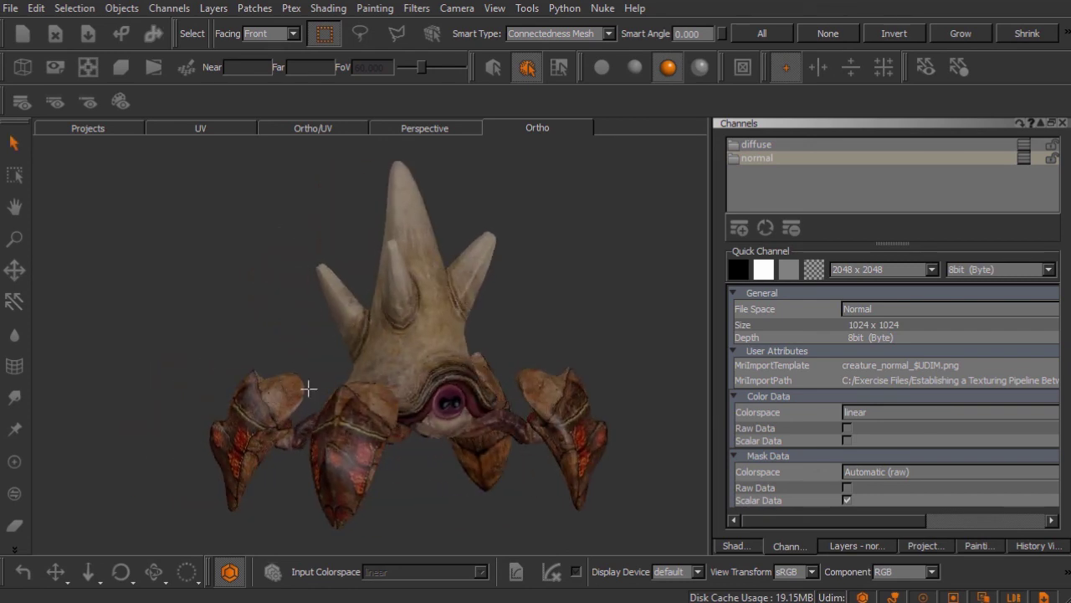
middle_click_drag(439, 393, 398, 388, "alt")
right_click_drag(399, 389, 421, 403, "alt")
middle_click_drag(423, 402, 424, 382, "alt")
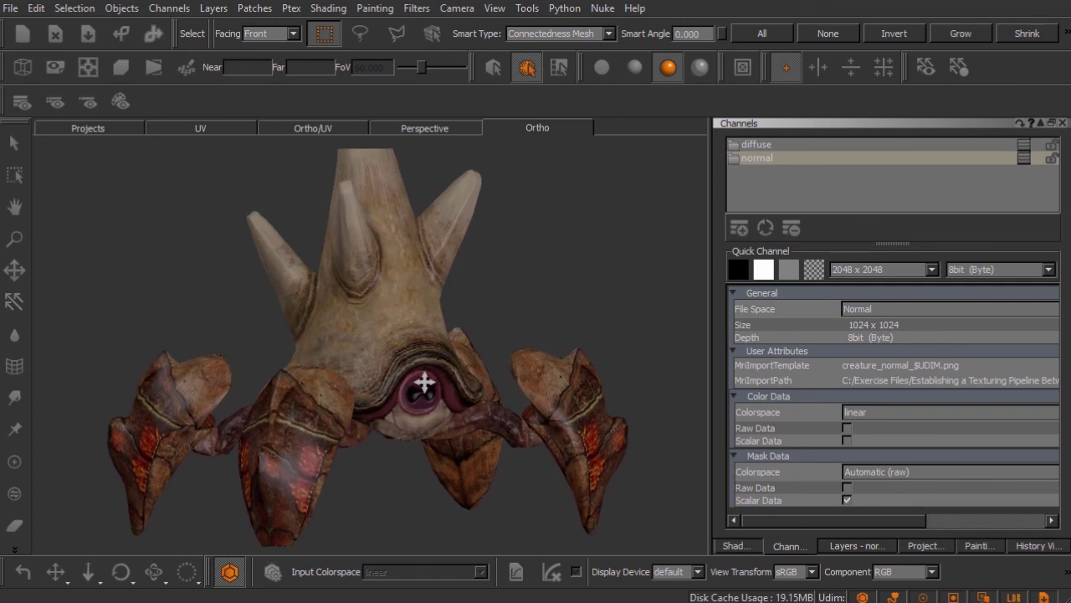
left_click_drag(430, 354, 413, 378, "alt")
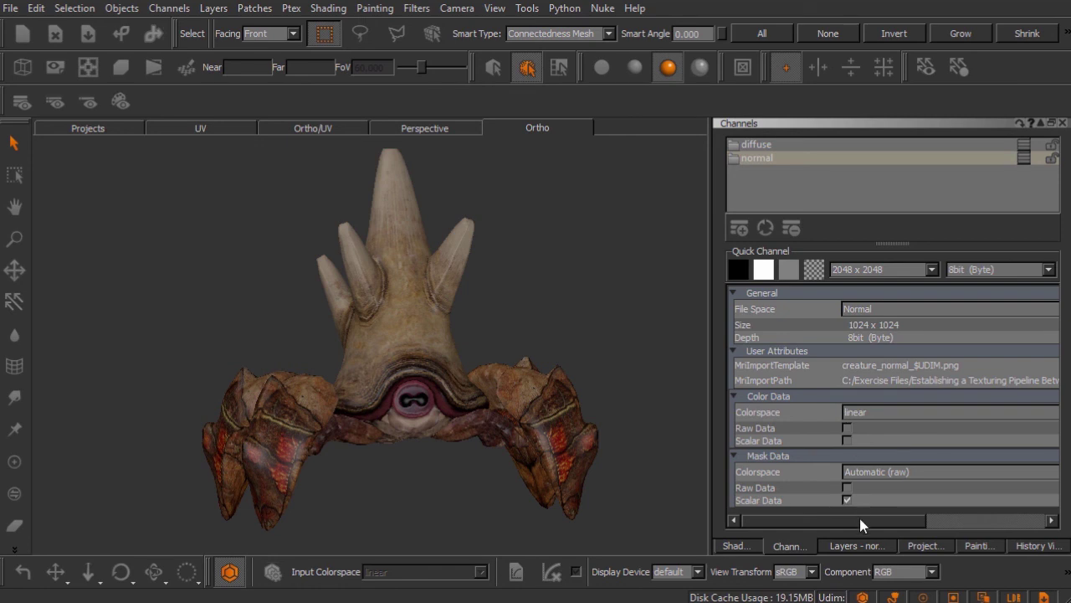
Rename the imported layer above Base in the normal channel as normalMap
left_click(852, 545)
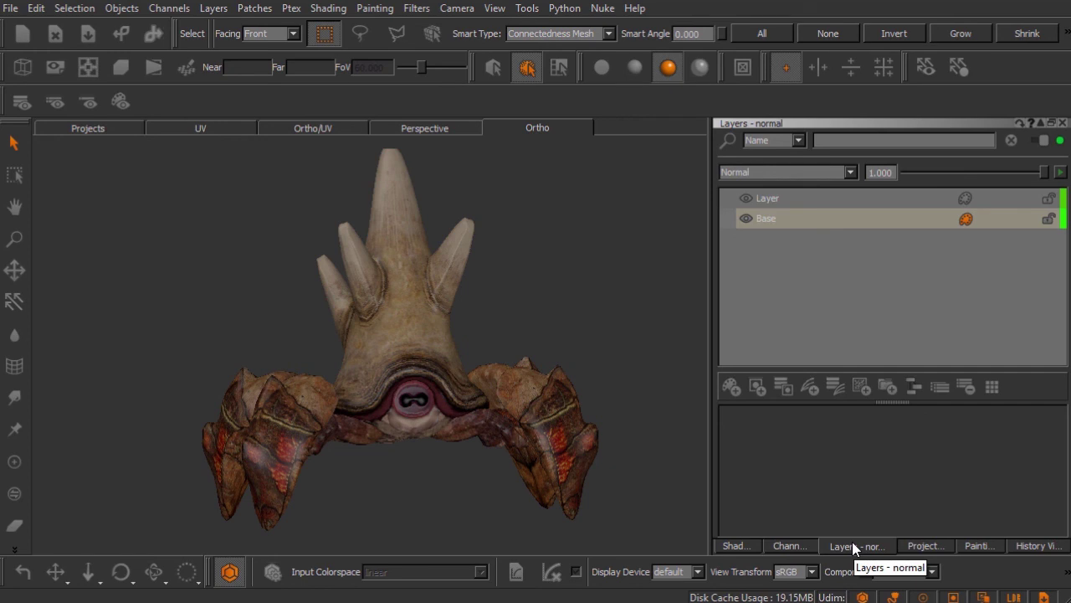
double_click(764, 200)
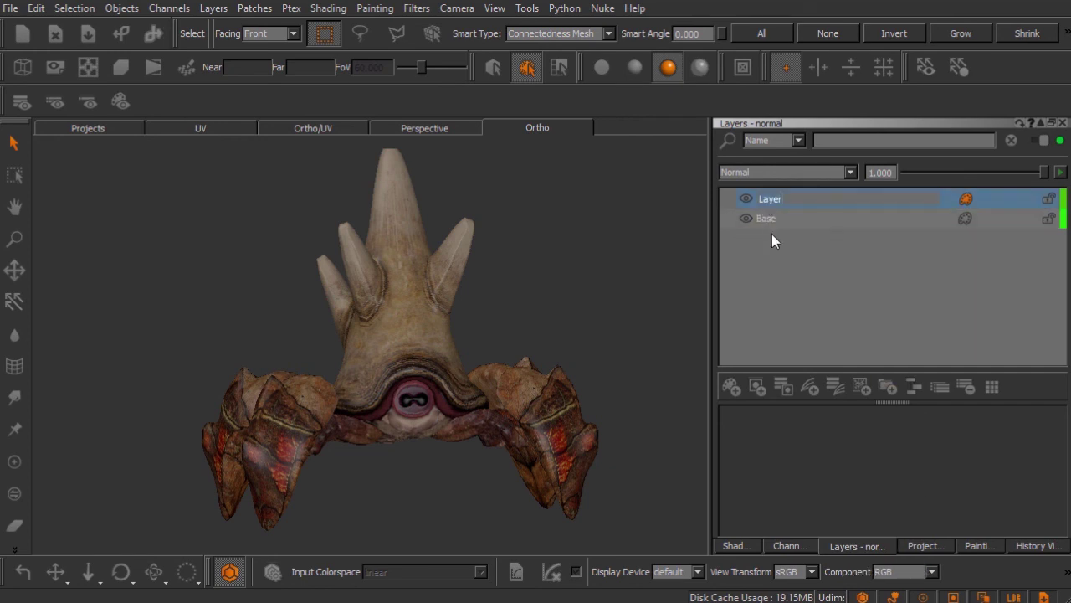
type("normalMap")
key("Return")
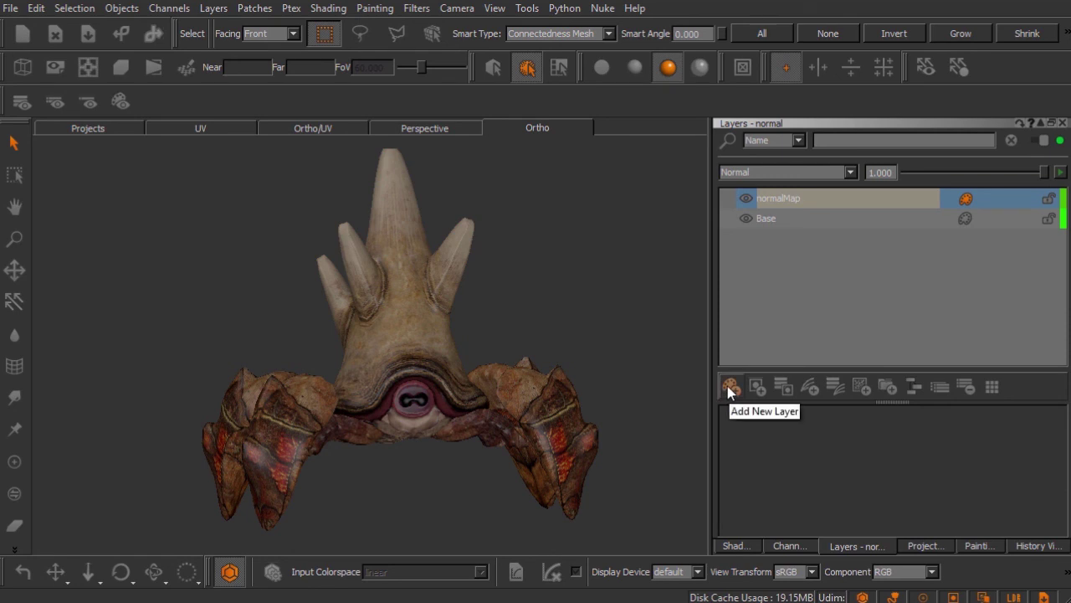
left_click(809, 386)
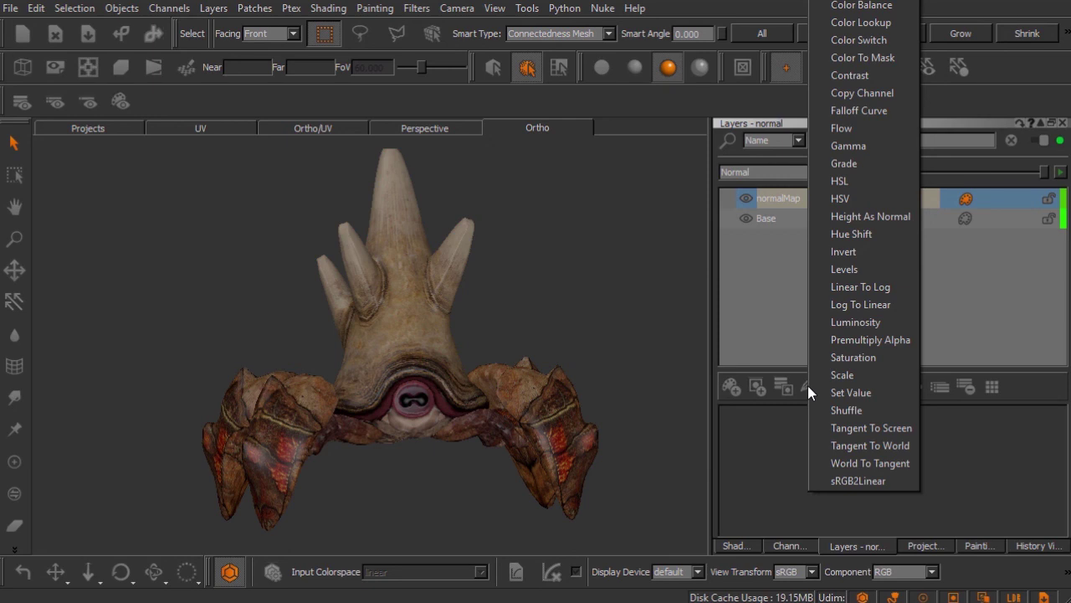
left_click(1009, 381)
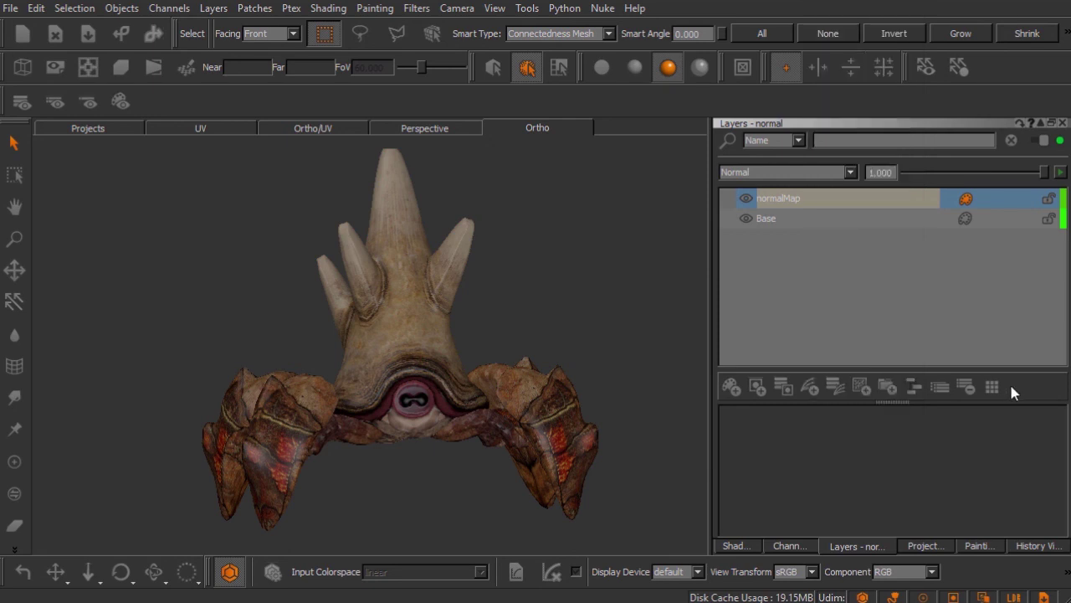
left_click(867, 395)
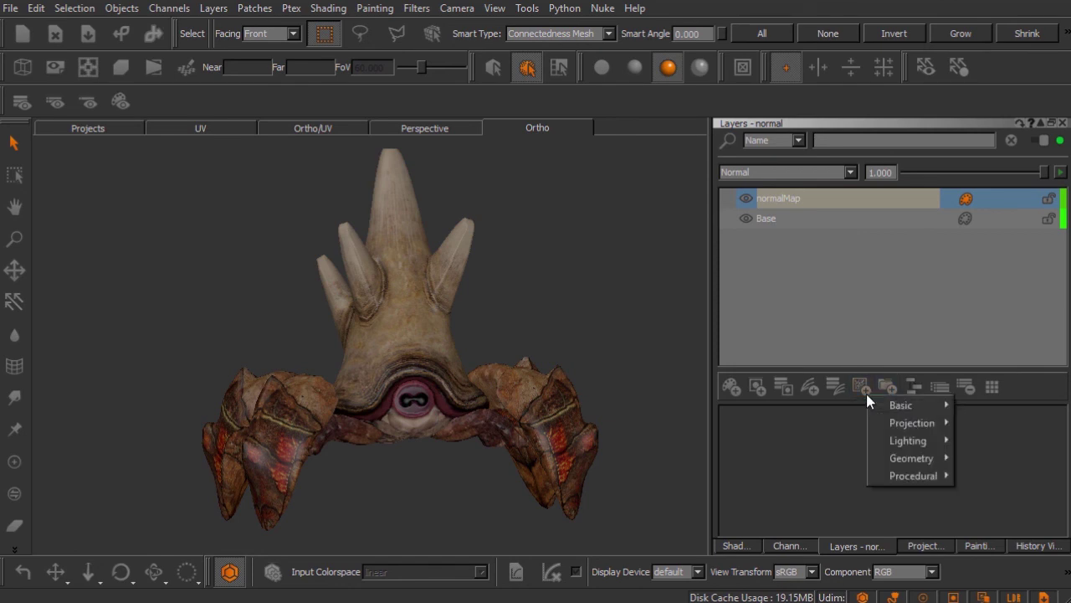
mouse_move(892, 405)
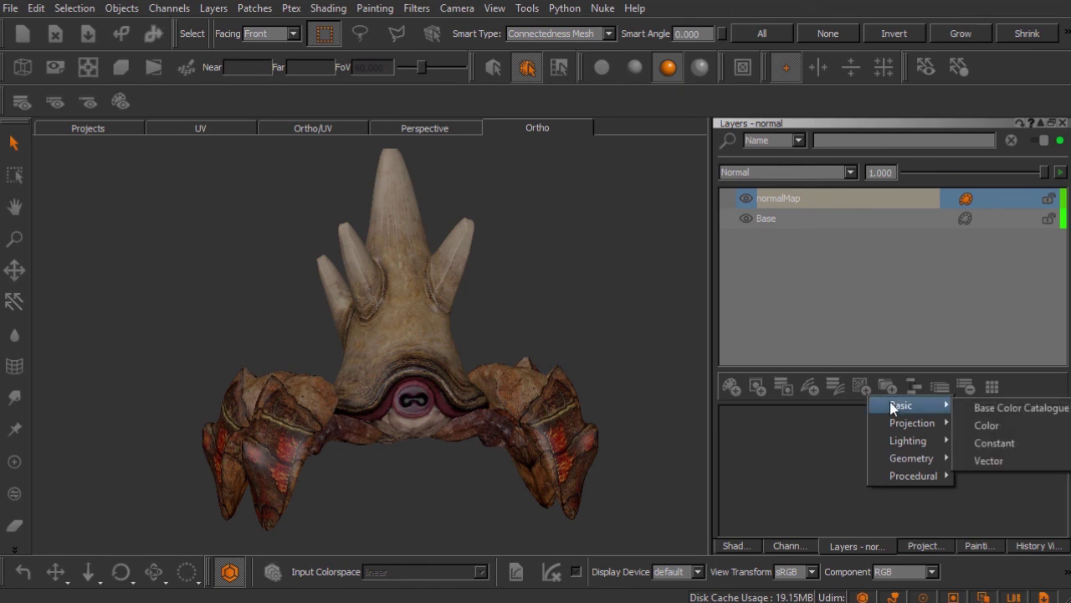
mouse_move(904, 476)
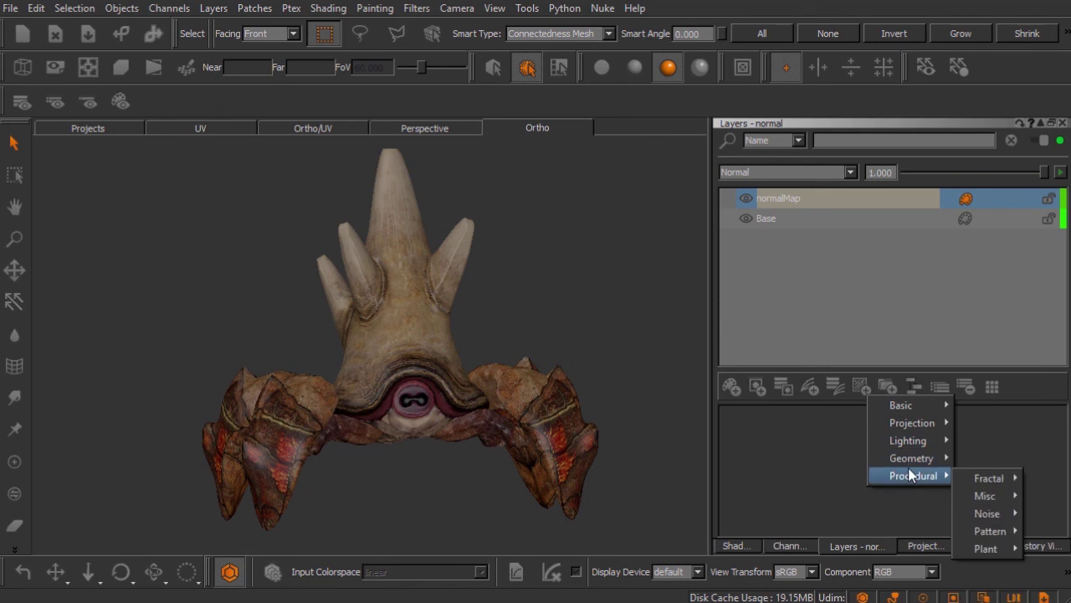
left_click(1014, 383)
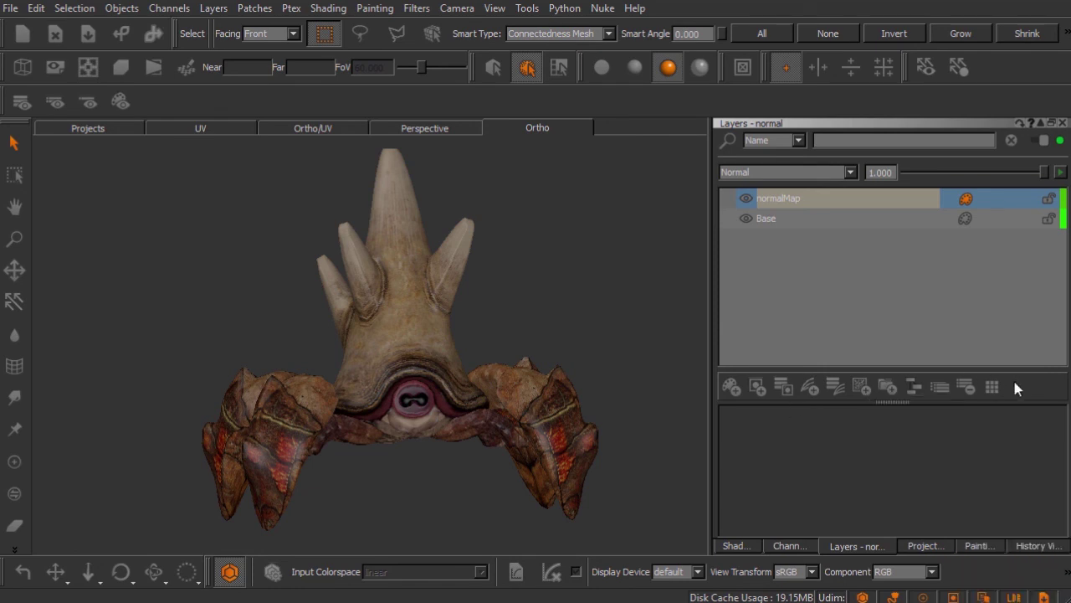